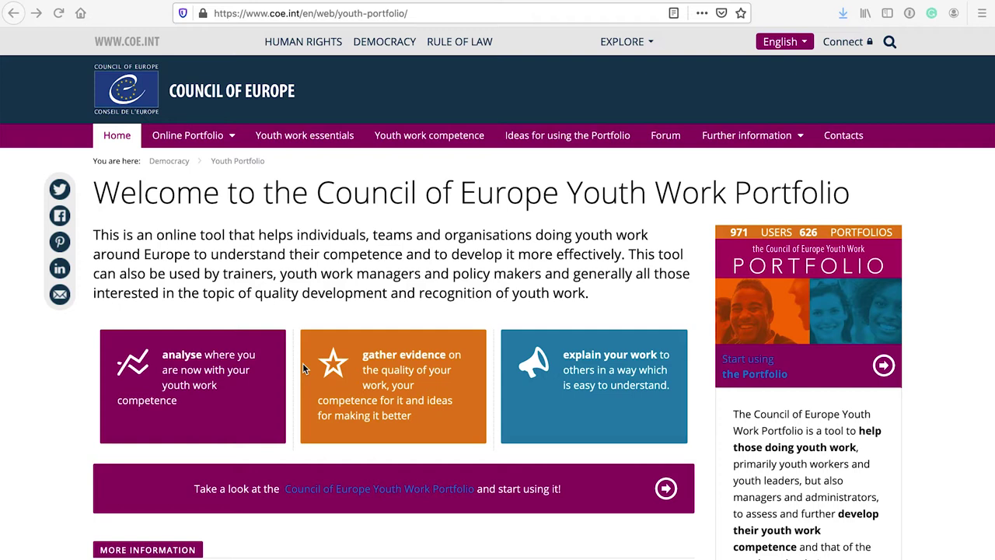
Step: Sign in to the online Youth Work Portfolio with the saved account credentials and open My Portfolio
left_click(366, 489)
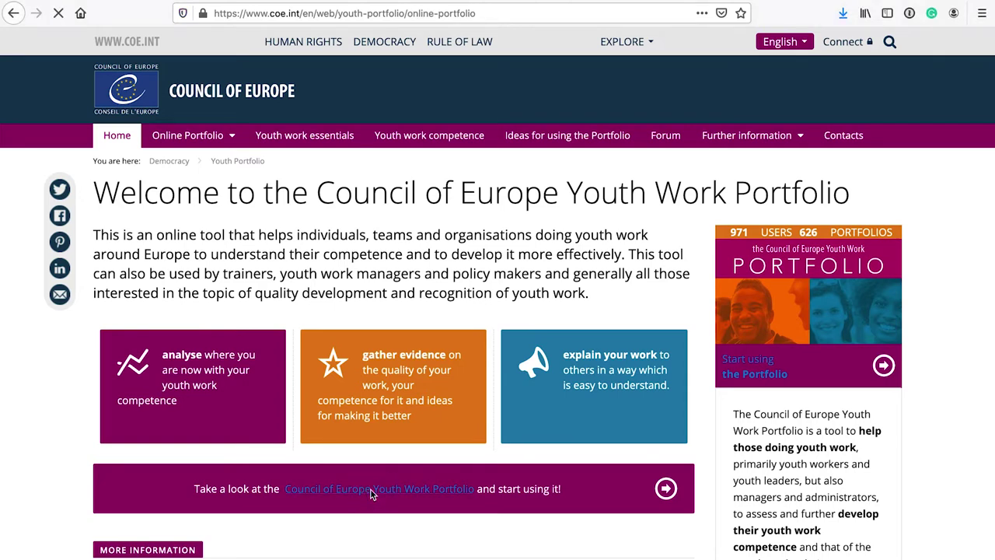
scroll(370, 494, "down", 5)
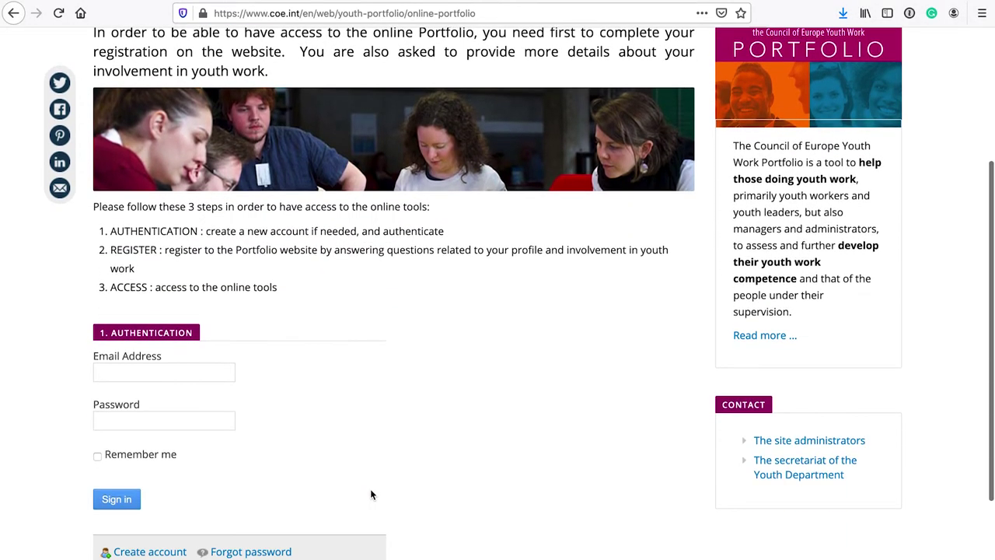
scroll(370, 495, "down", 1)
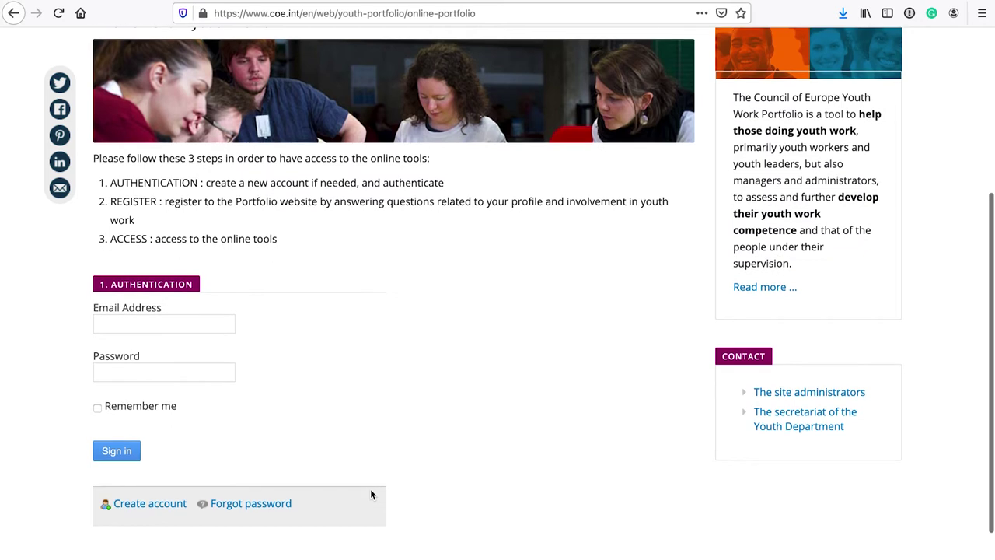
left_click(202, 321)
key("Down")
key("Return")
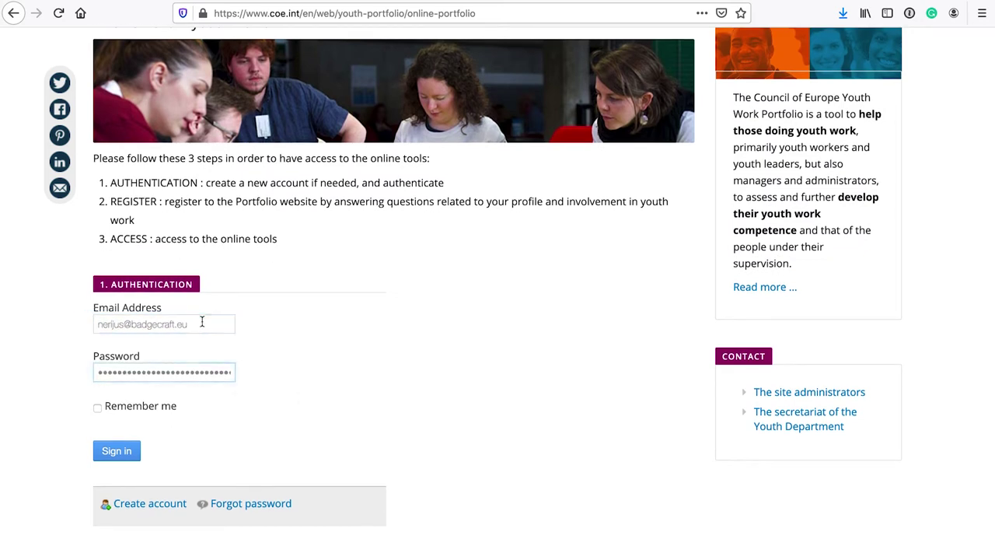
left_click(116, 453)
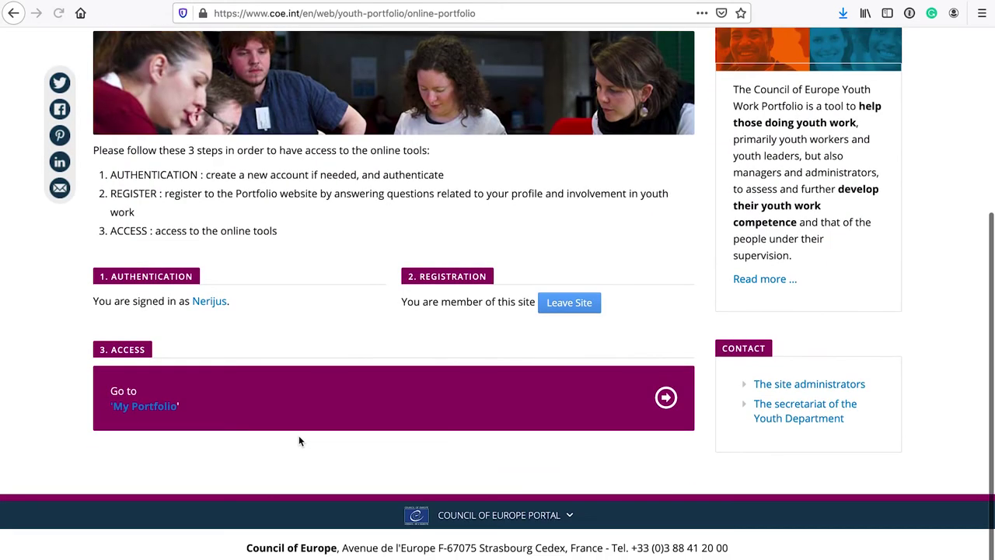
left_click(139, 412)
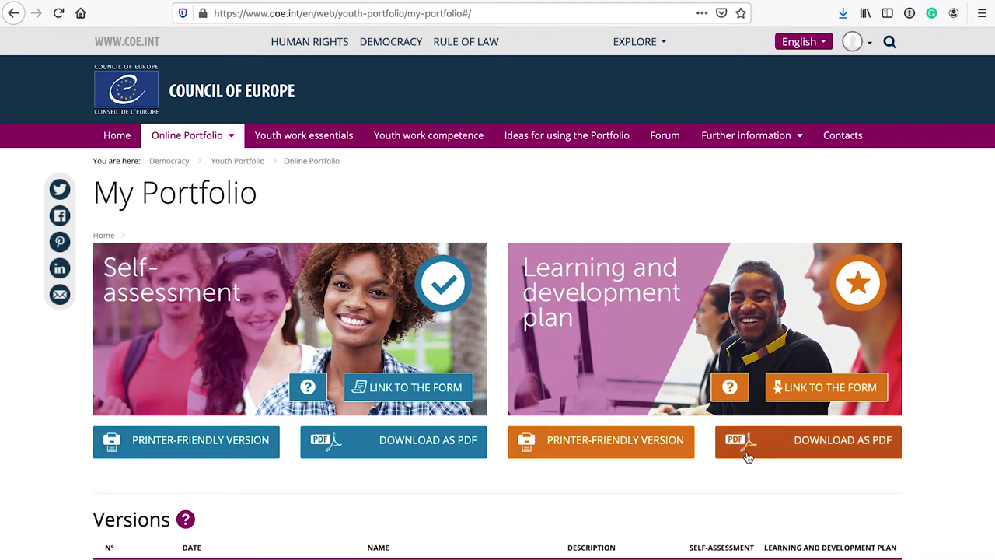
Step: Open the Self-assessment form and review Competence 1.1, rated 5/5 relevance and 5/5 competence
left_click(407, 388)
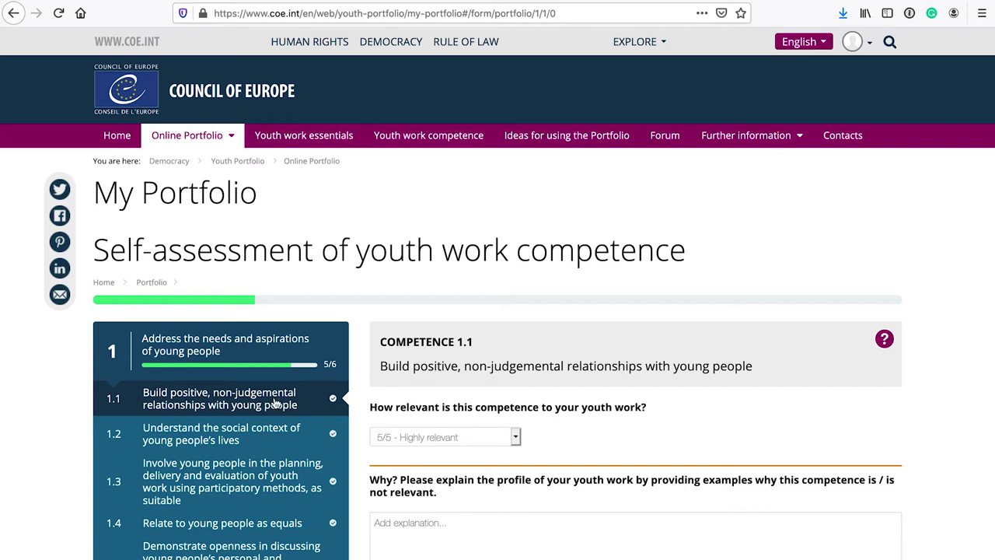
scroll(274, 402, "down", 3)
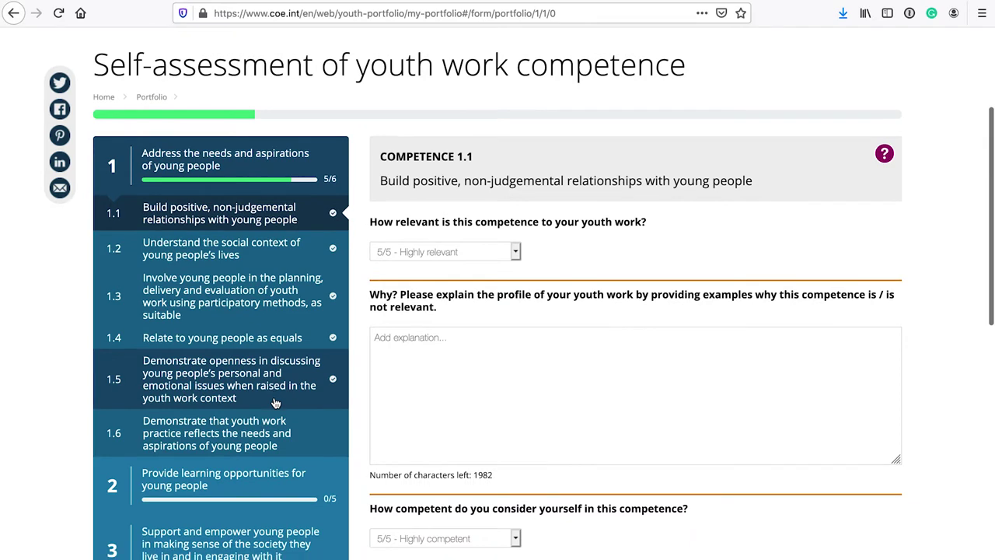
scroll(274, 402, "down", 3)
scroll(274, 402, "down", 3)
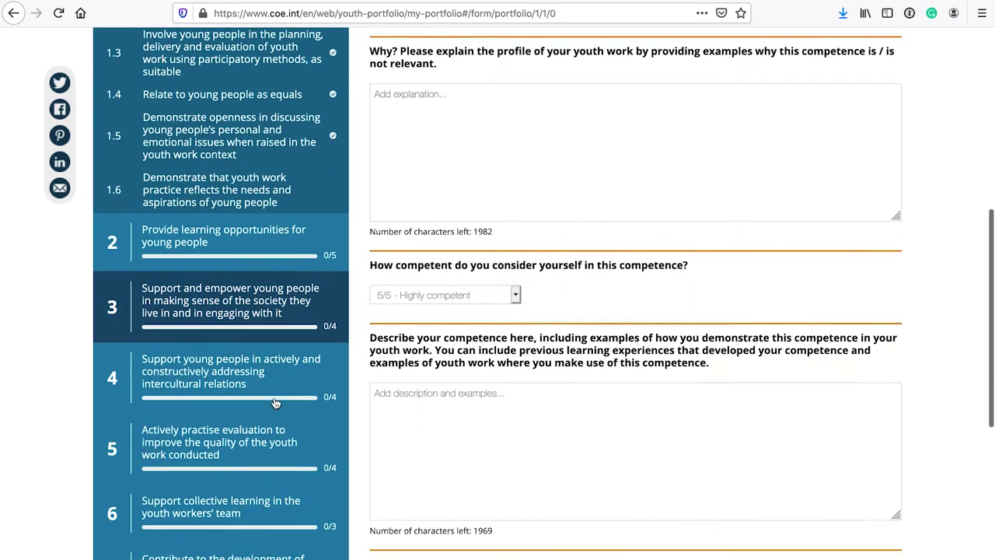
scroll(274, 402, "up", 4)
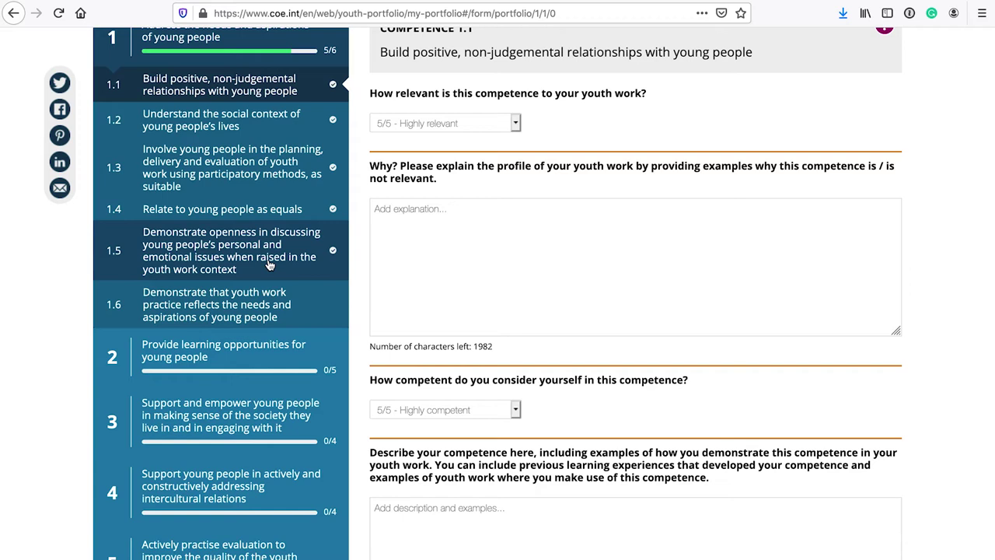
scroll(268, 262, "up", 1)
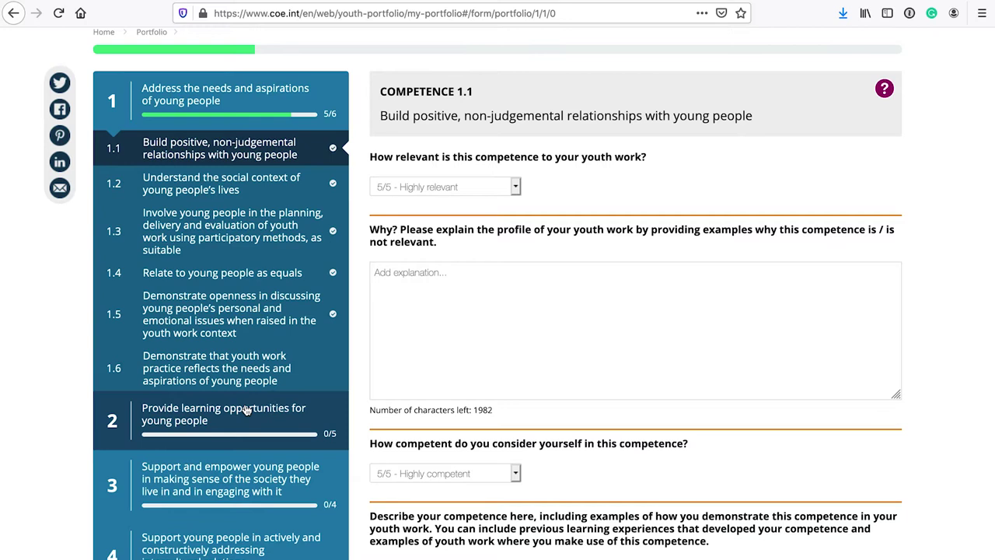
scroll(245, 411, "down", 3)
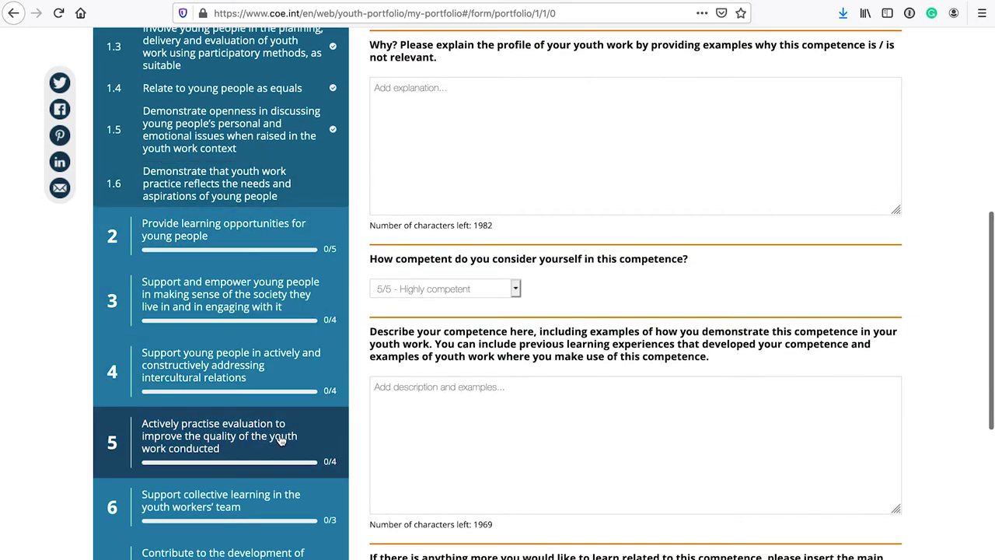
scroll(279, 433, "down", 2)
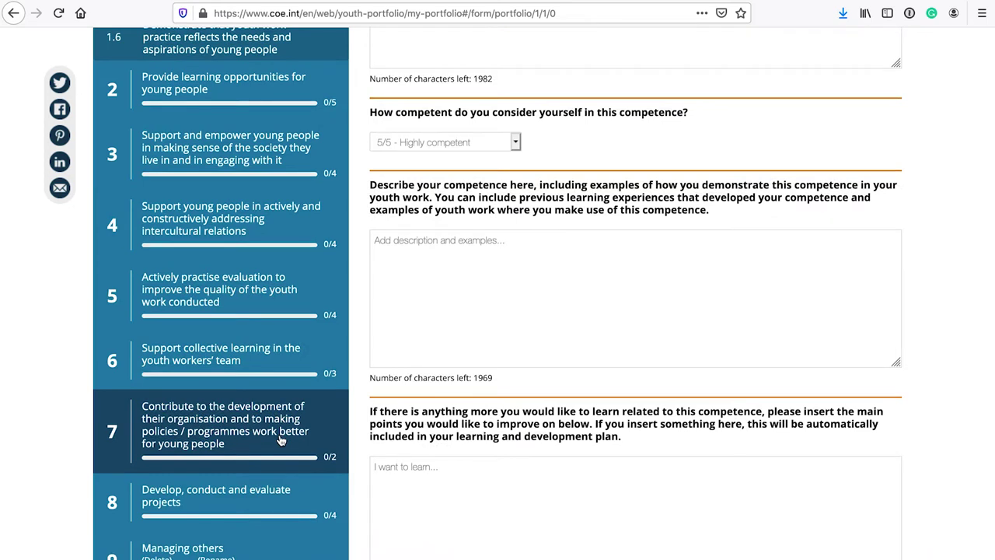
scroll(281, 441, "up", 5)
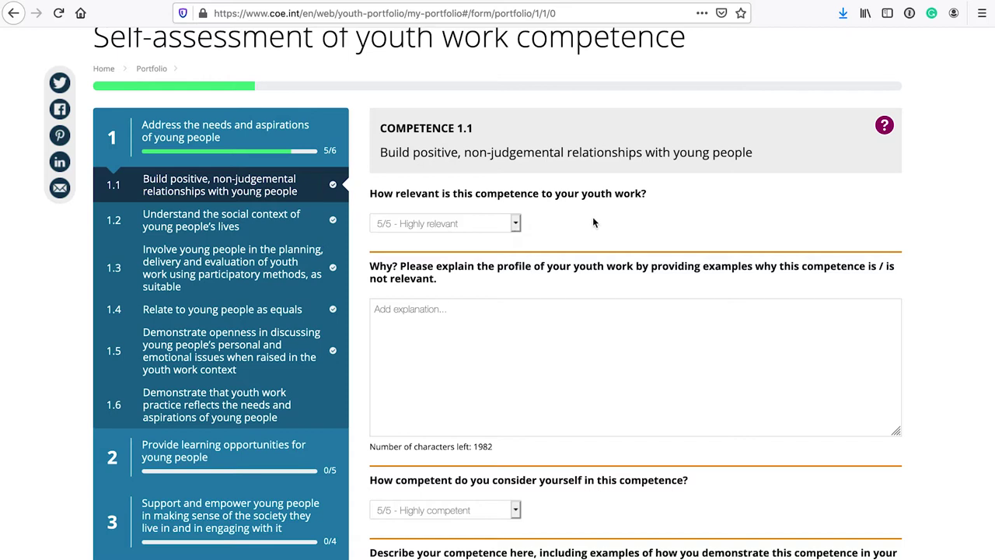
scroll(551, 227, "down", 2)
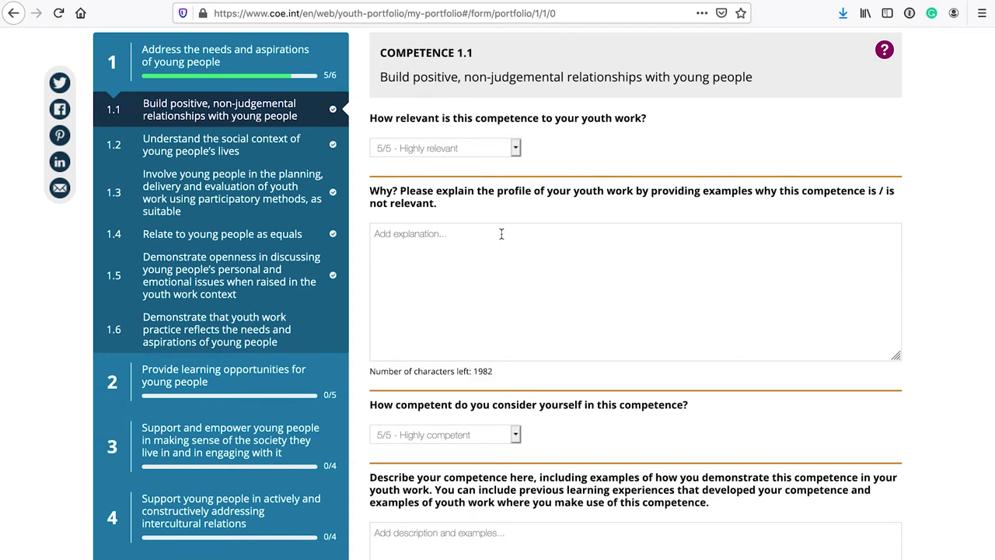
scroll(501, 233, "down", 4)
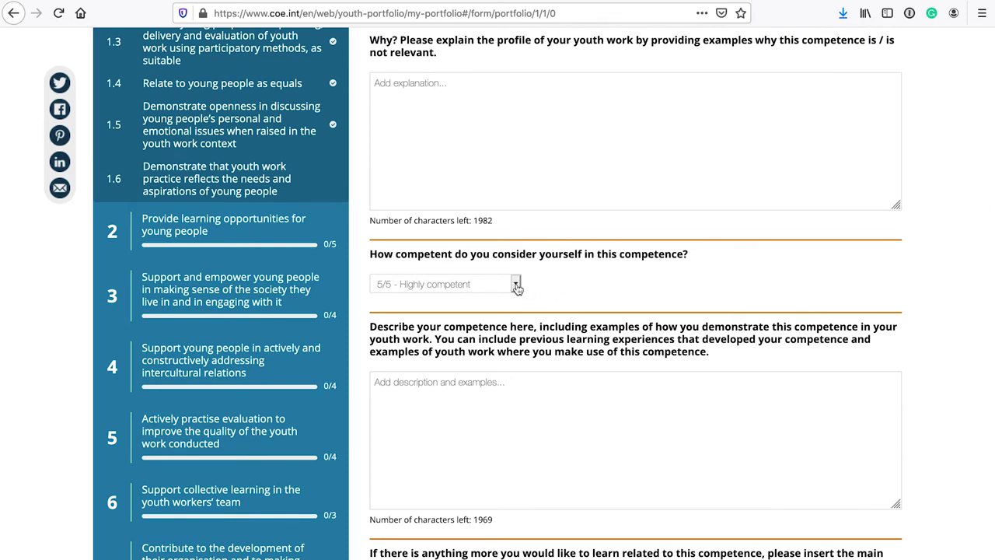
left_click(516, 285)
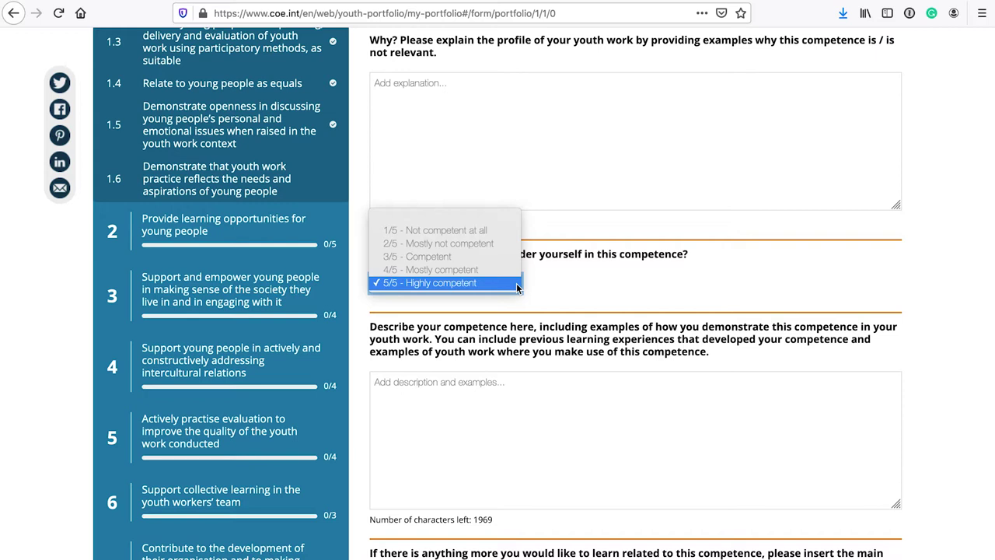
left_click(541, 293)
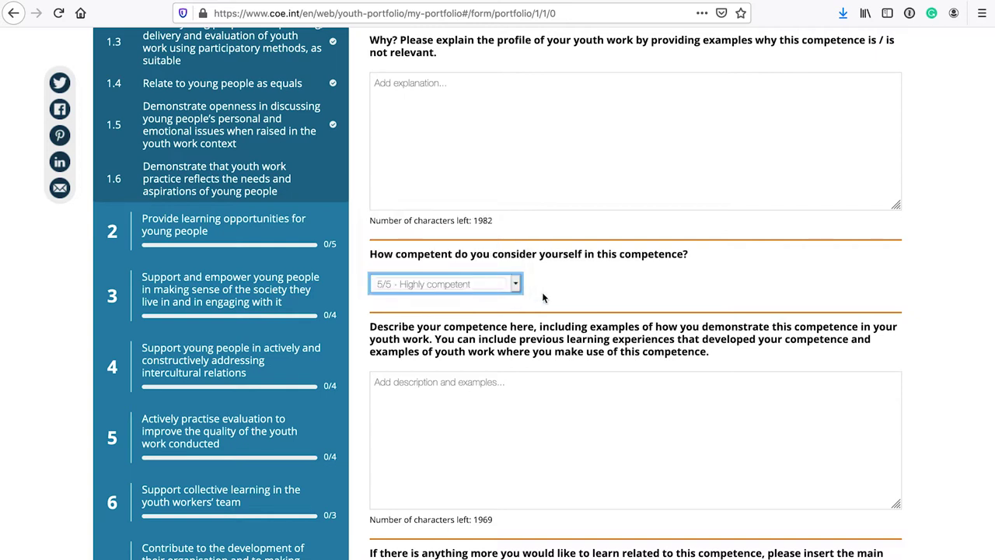
scroll(542, 295, "down", 2)
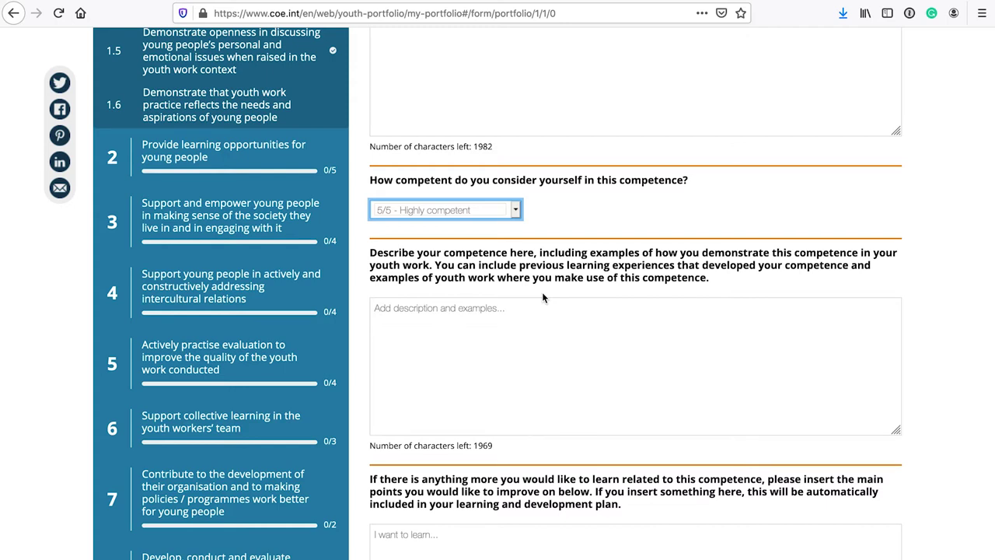
left_click(504, 311)
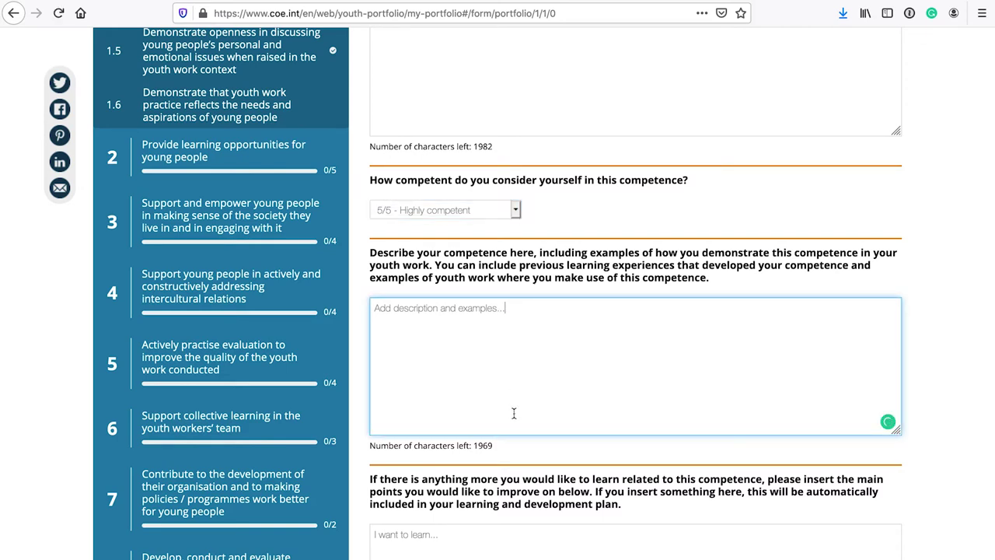
scroll(513, 412, "down", 1)
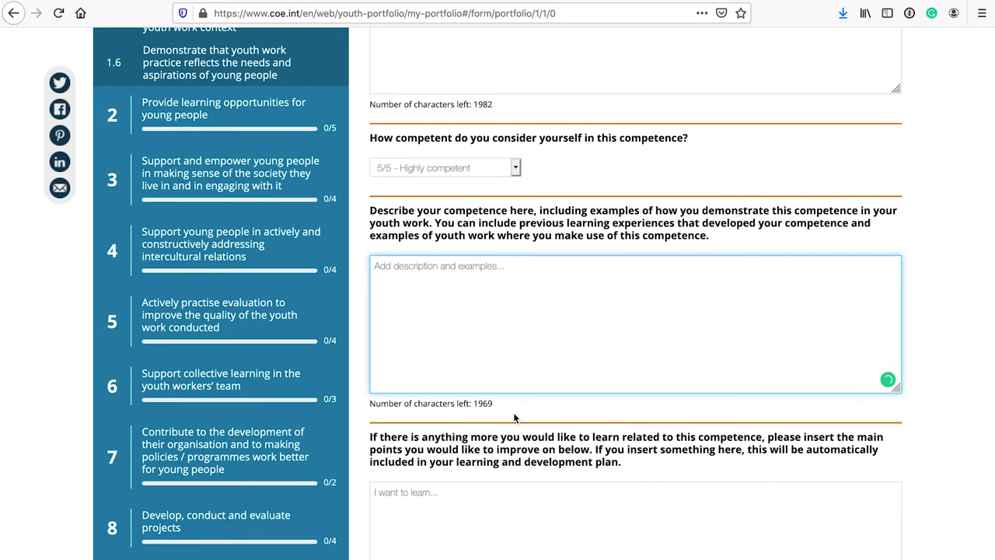
scroll(513, 411, "down", 3)
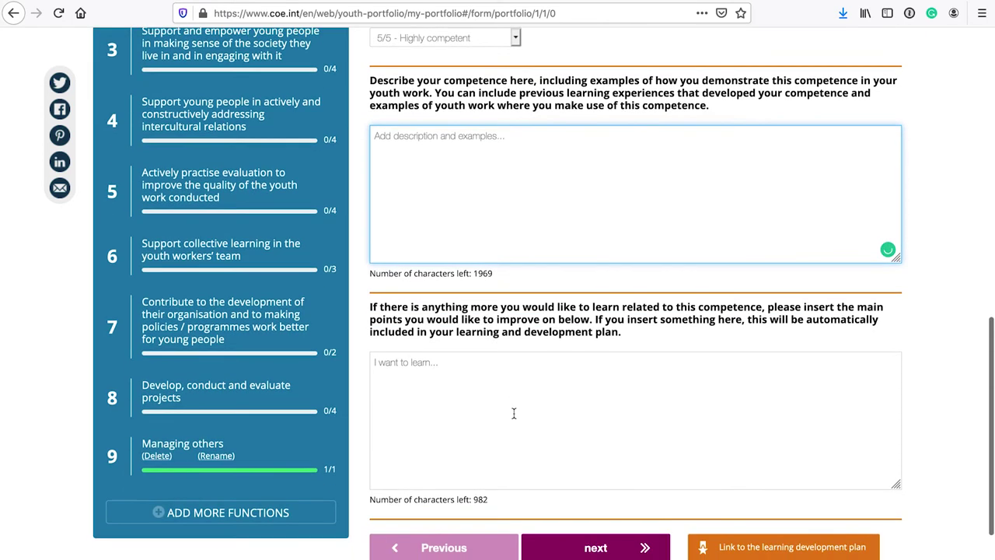
left_click(468, 376)
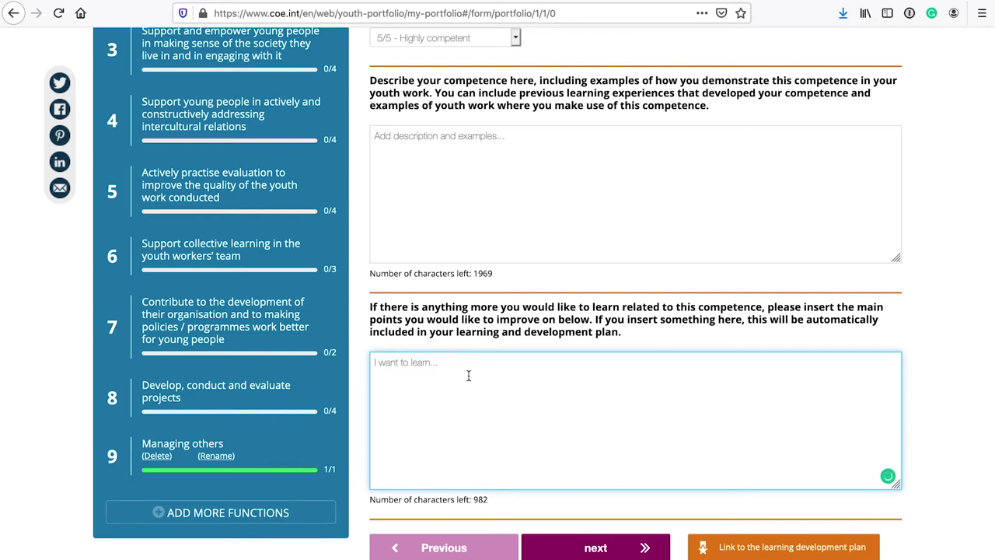
scroll(468, 375, "up", 5)
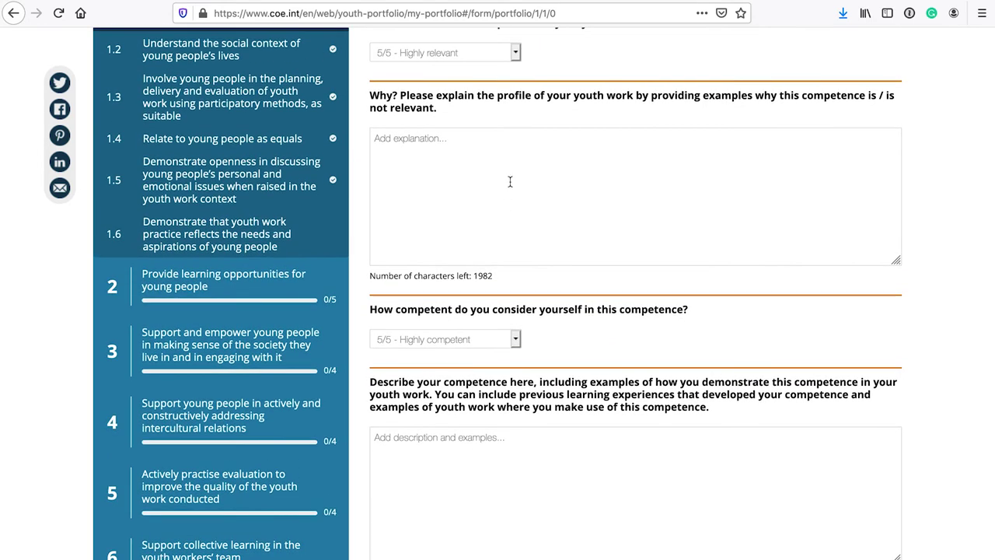
scroll(511, 168, "up", 2)
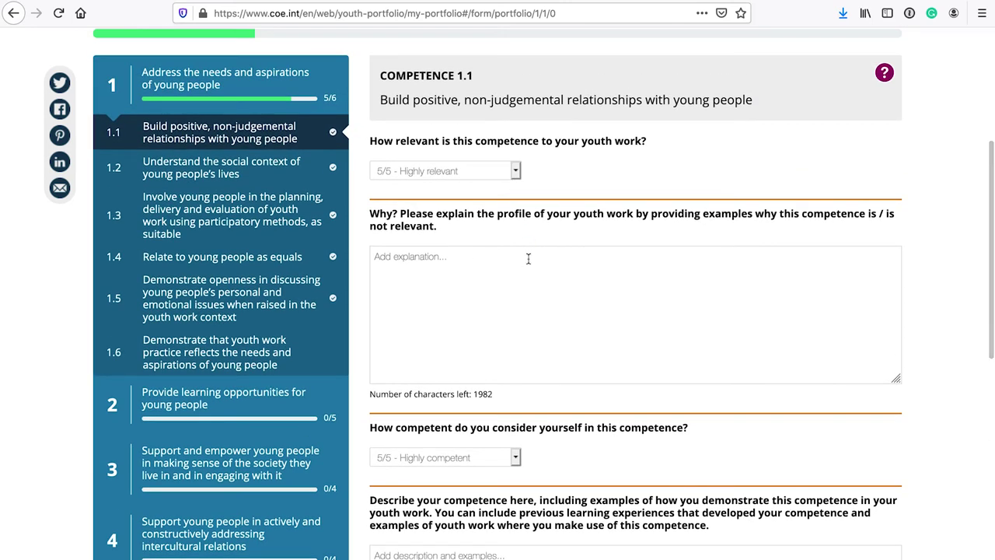
left_click(527, 258)
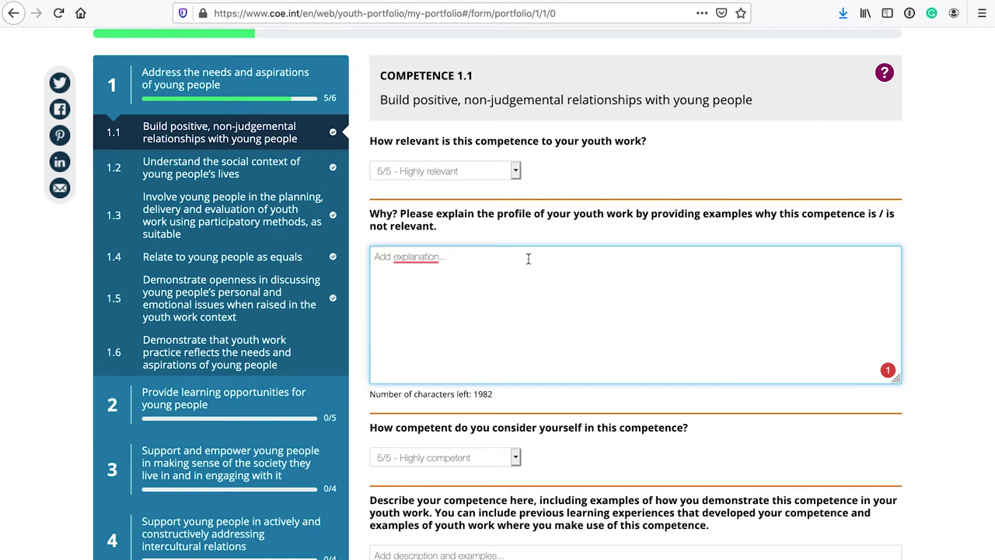
scroll(528, 258, "down", 5)
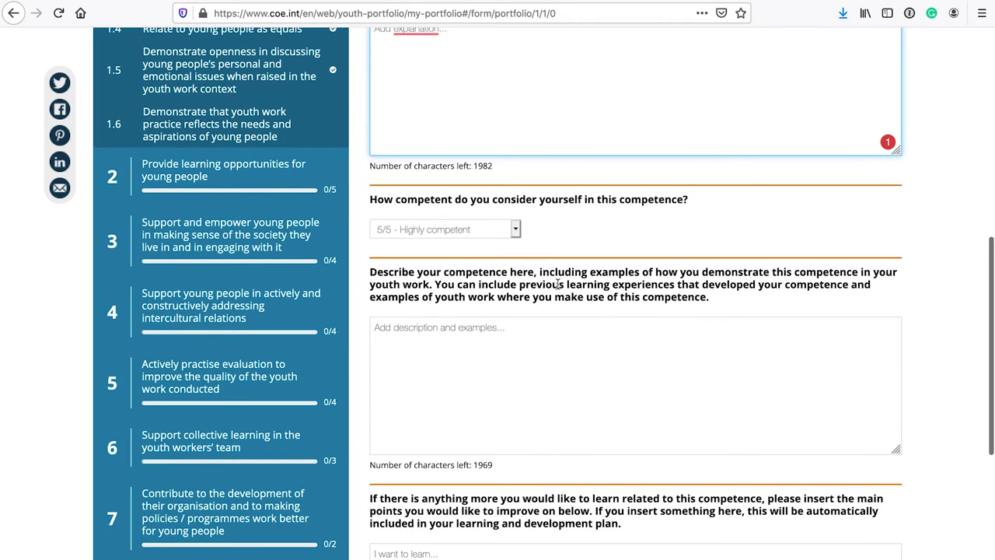
scroll(557, 285, "down", 5)
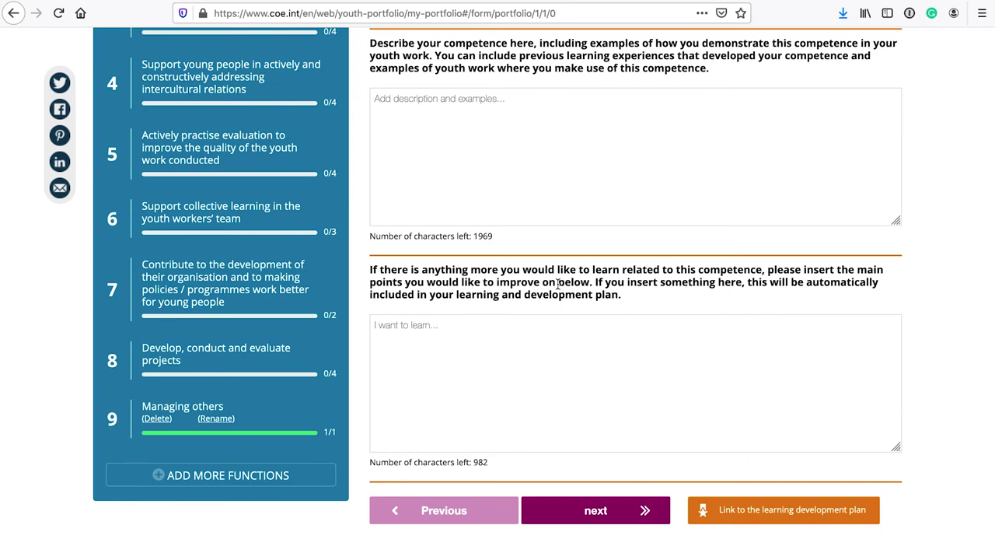
scroll(558, 284, "up", 9)
scroll(557, 285, "down", 6)
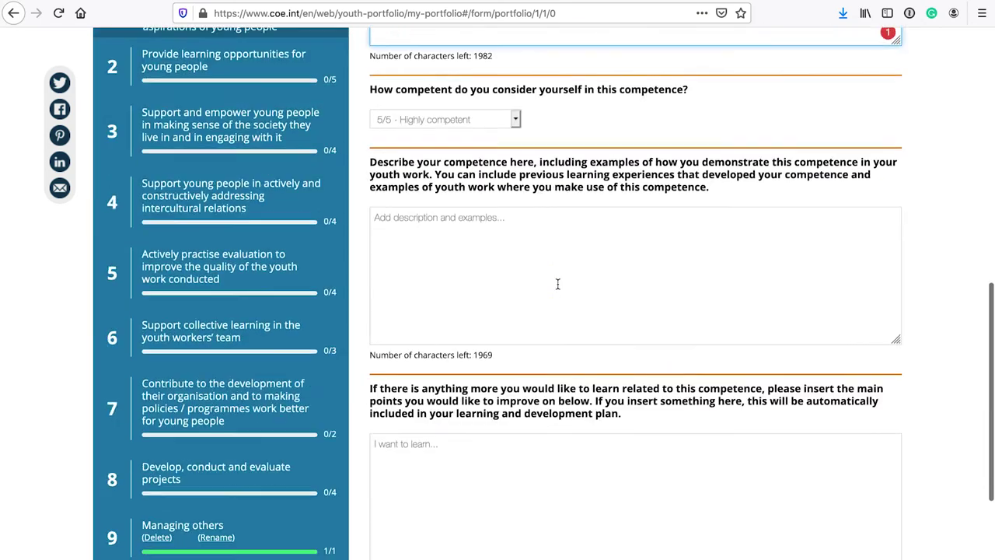
scroll(558, 284, "down", 2)
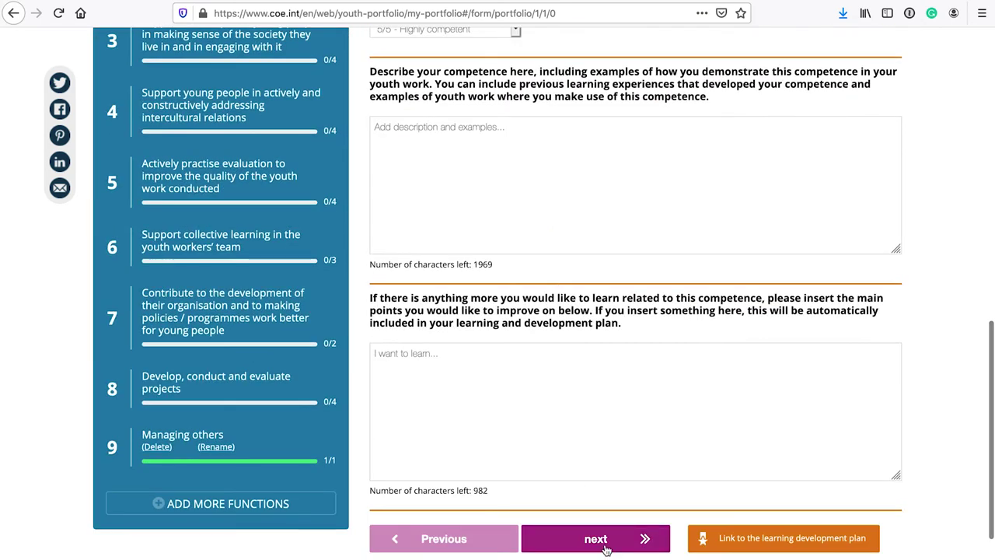
Step: Advance to Competence 1.2 and review it down to the bottom of the page
left_click(606, 548)
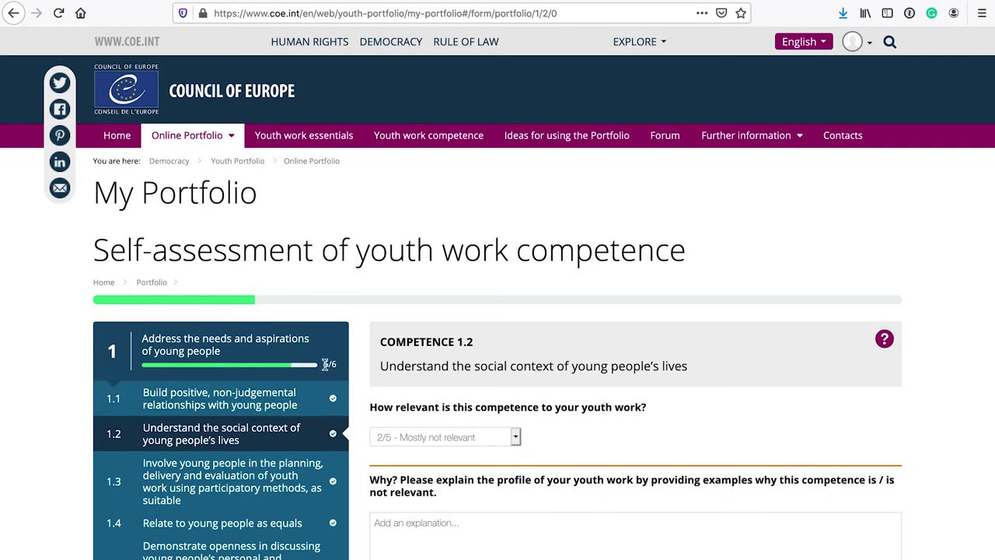
scroll(326, 363, "down", 1)
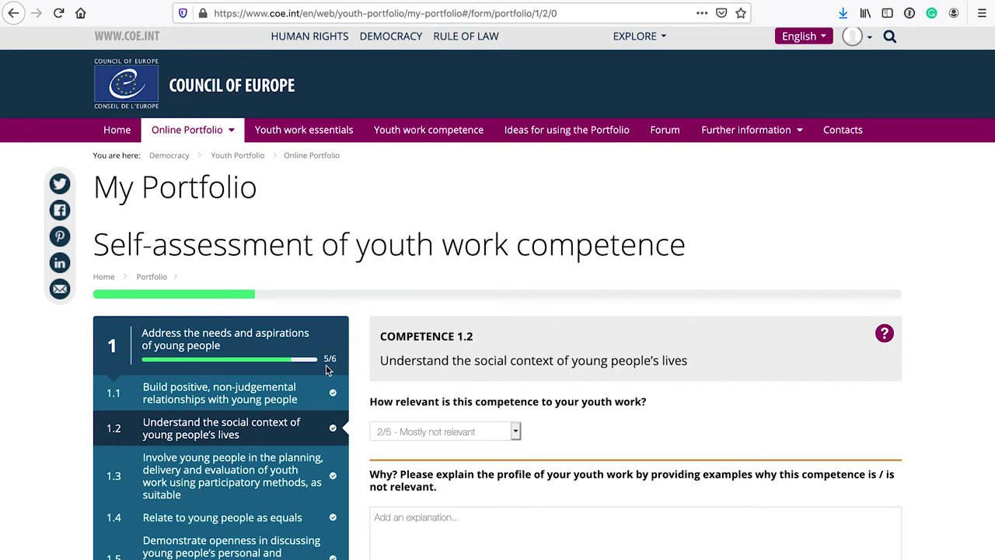
scroll(326, 370, "down", 10)
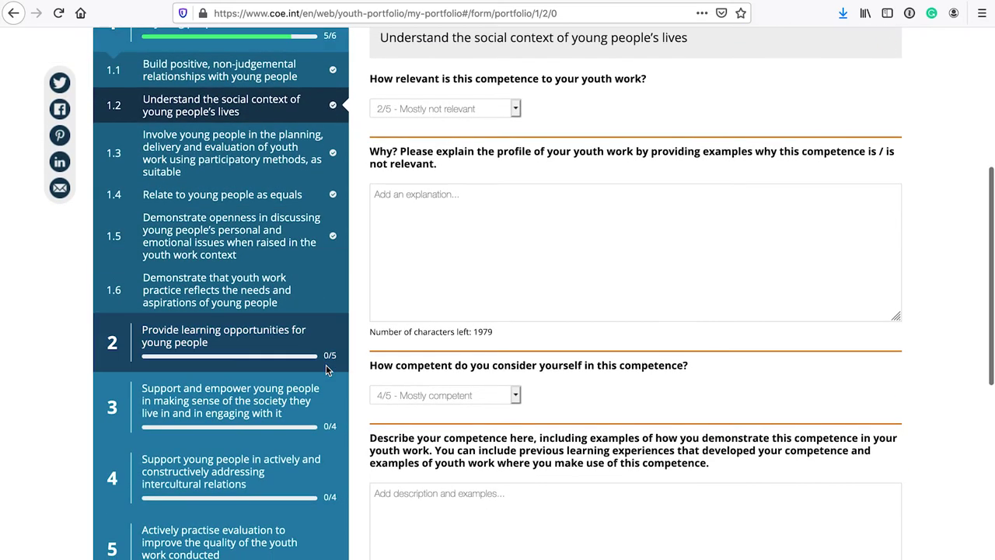
scroll(326, 370, "down", 3)
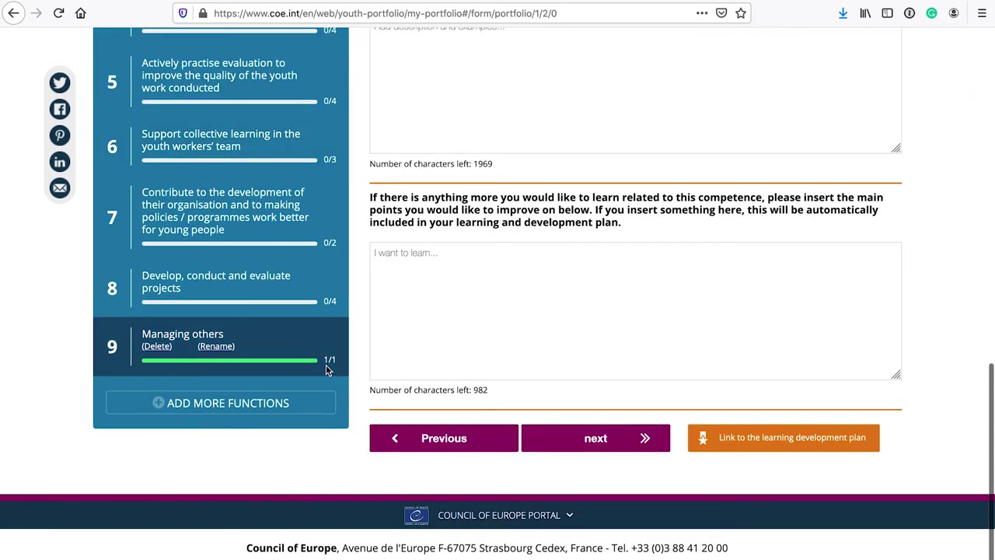
Step: Reveal the Function name field for adding a ninth custom function to the competence list
left_click(240, 410)
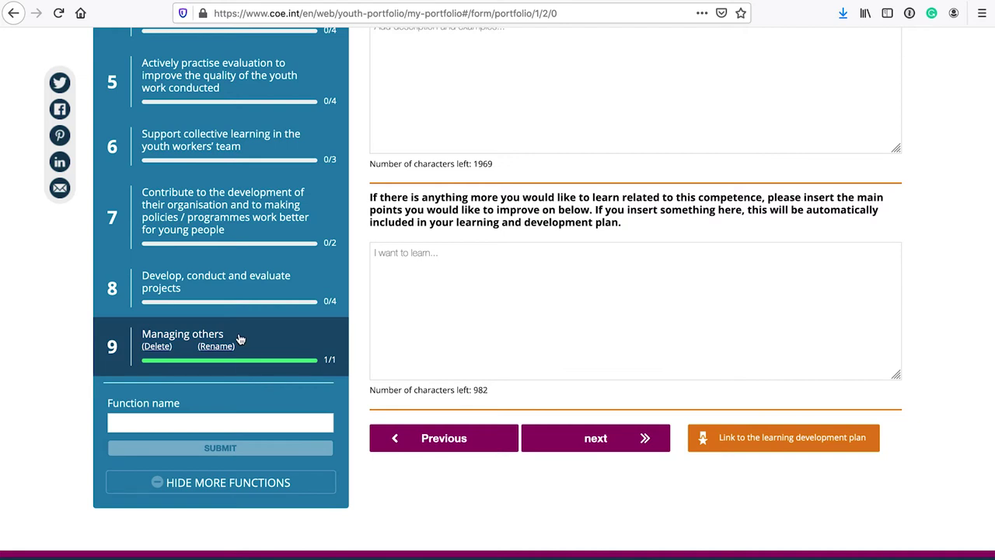
scroll(462, 234, "up", 10)
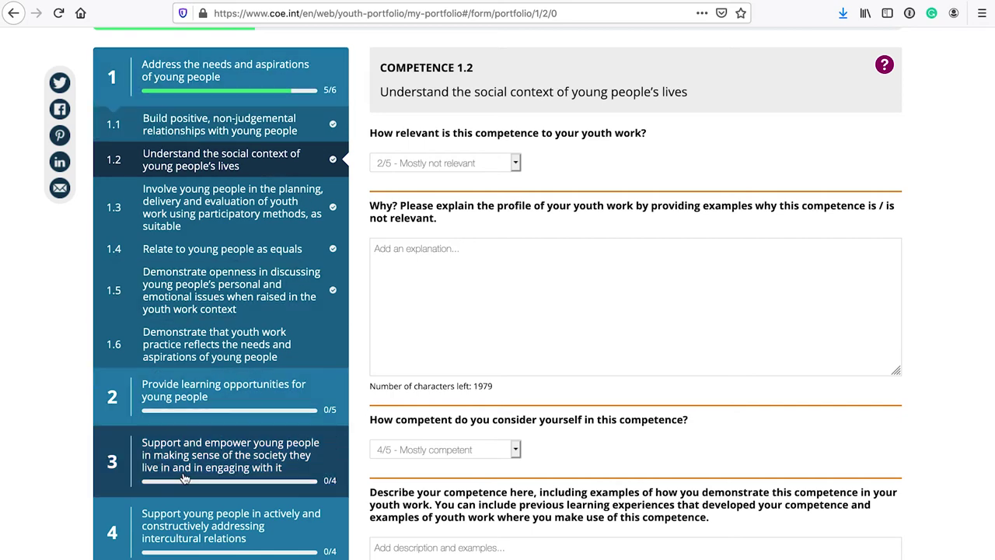
scroll(184, 477, "up", 4)
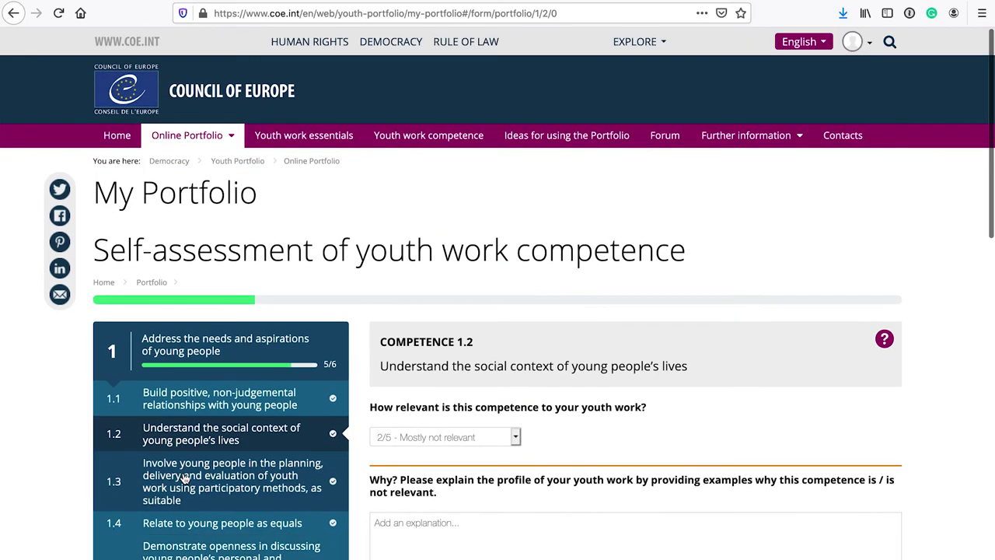
scroll(184, 474, "down", 12)
scroll(184, 472, "down", 1)
scroll(184, 473, "up", 12)
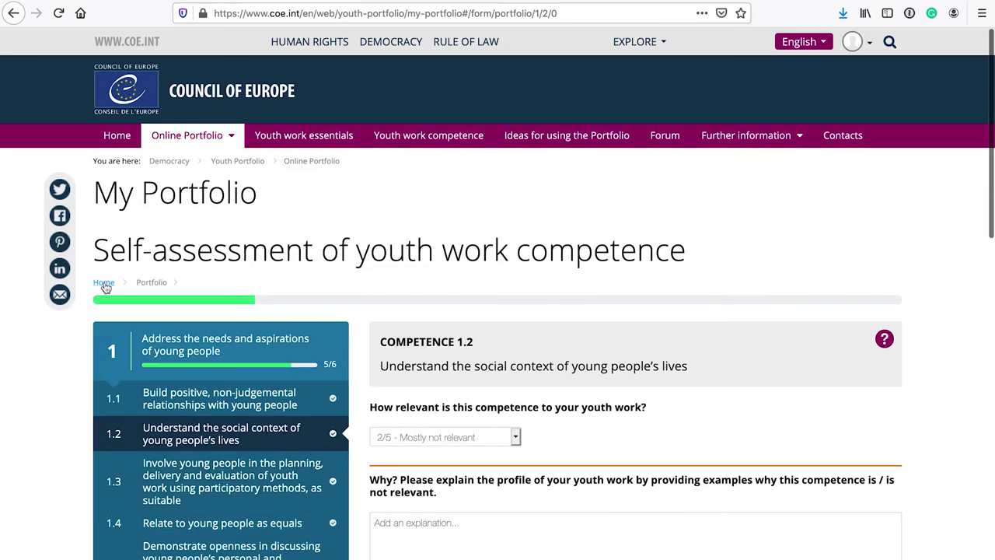
Step: Go back to My Portfolio and open the Learning and development plan form
left_click(104, 283)
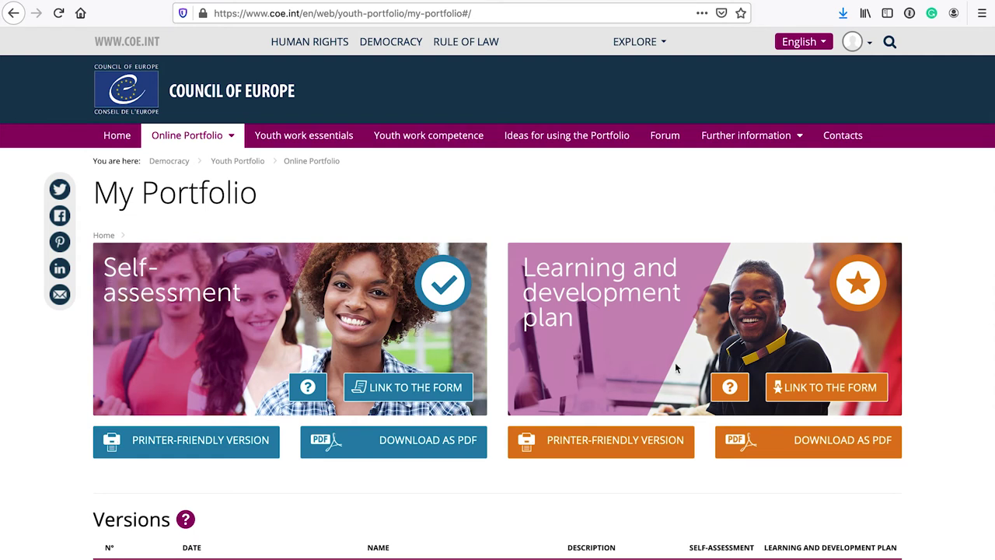
left_click(802, 391)
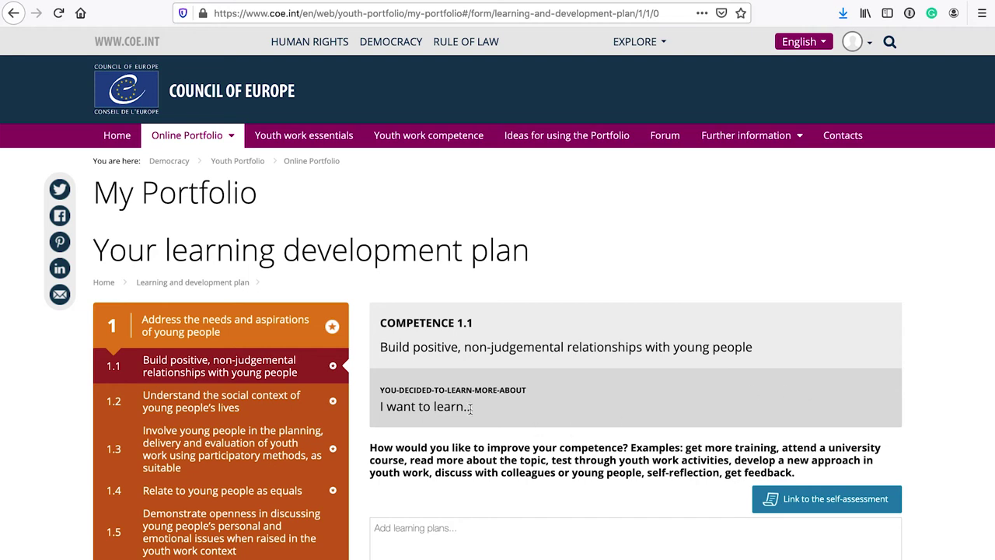
Step: Scroll through Competence 1.1's learning plan and select the extra notes box
scroll(396, 312, "down", 3)
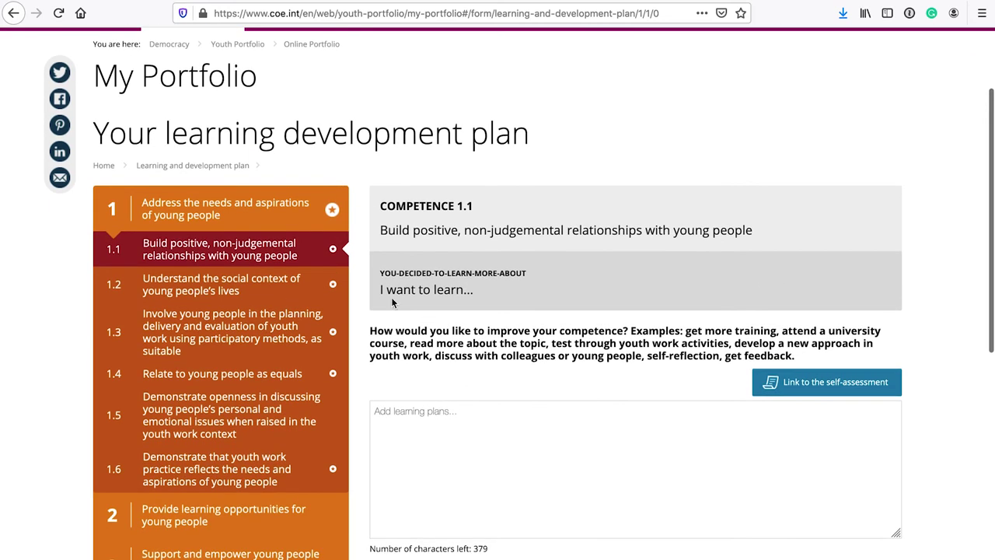
scroll(503, 335, "down", 3)
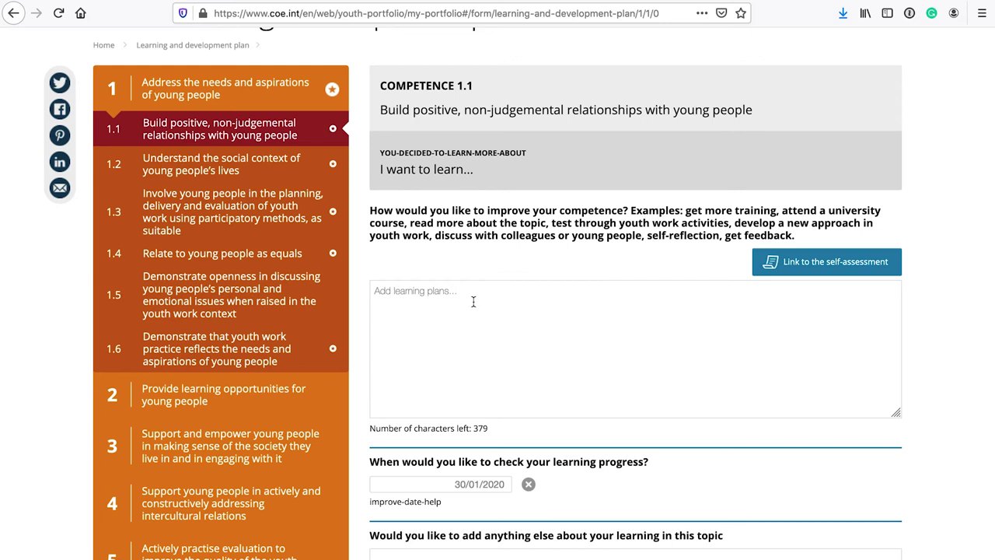
scroll(473, 301, "down", 1)
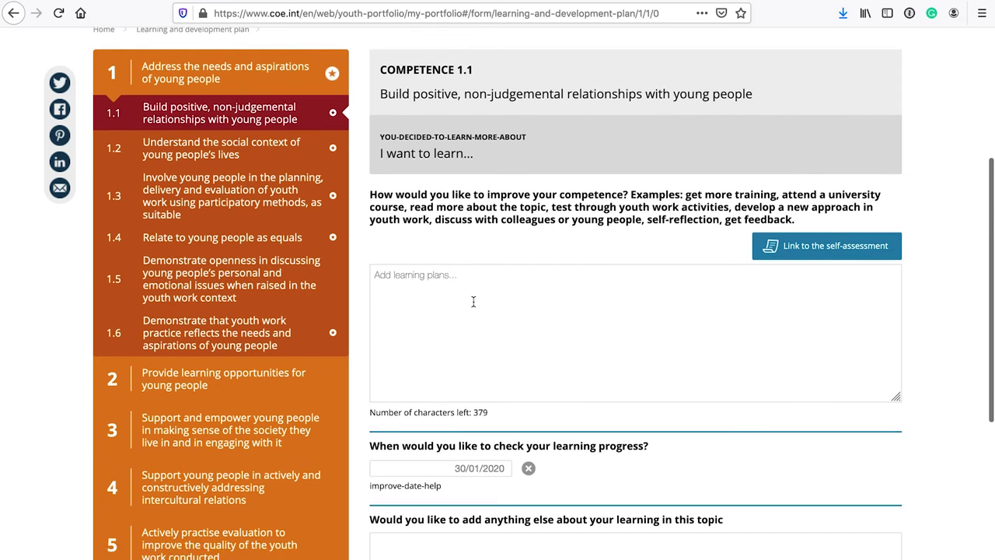
scroll(473, 302, "down", 4)
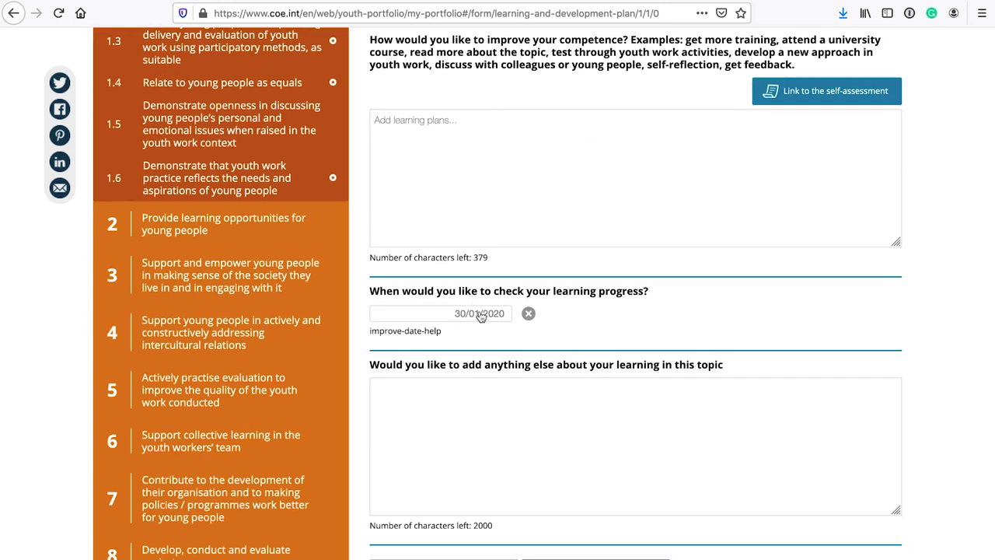
left_click(478, 385)
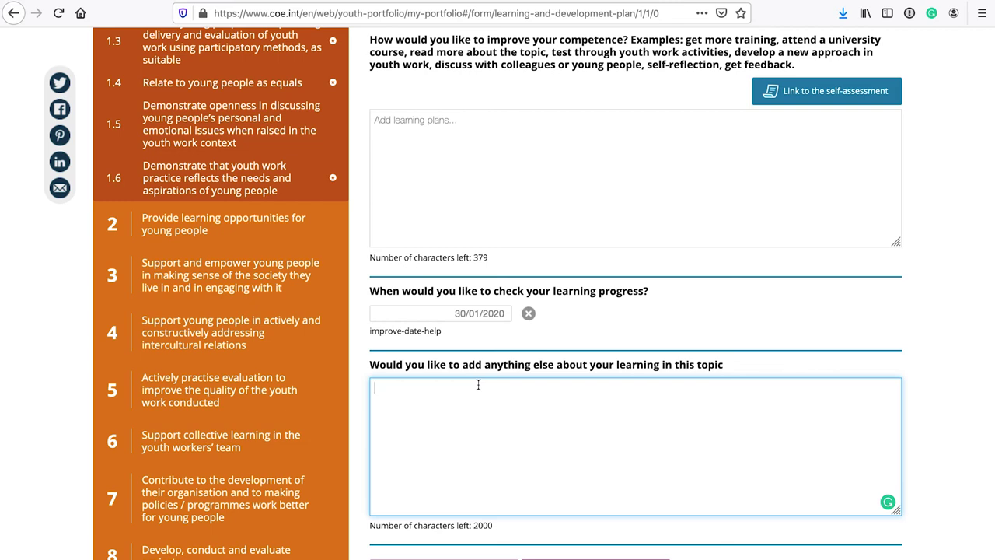
scroll(478, 384, "down", 3)
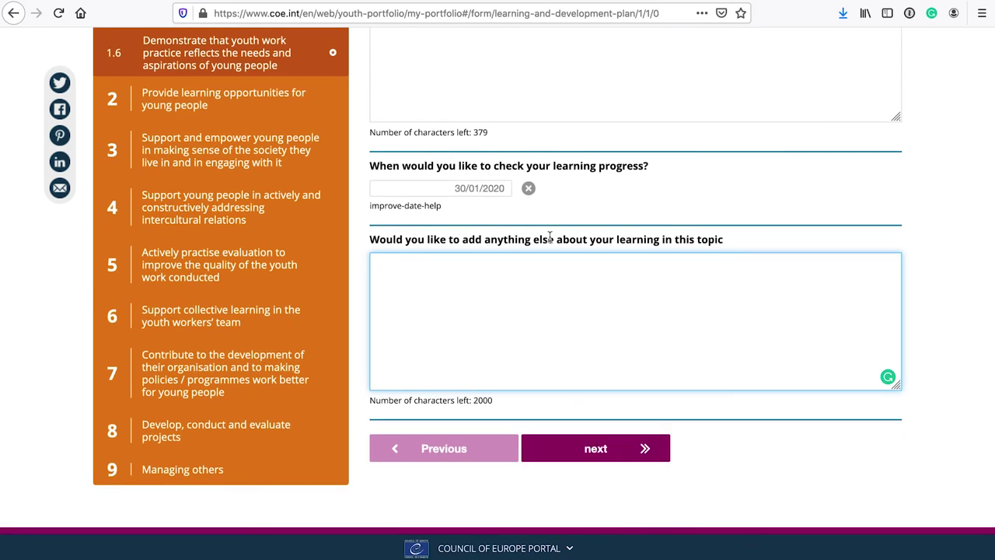
scroll(550, 238, "up", 2)
scroll(551, 241, "up", 4)
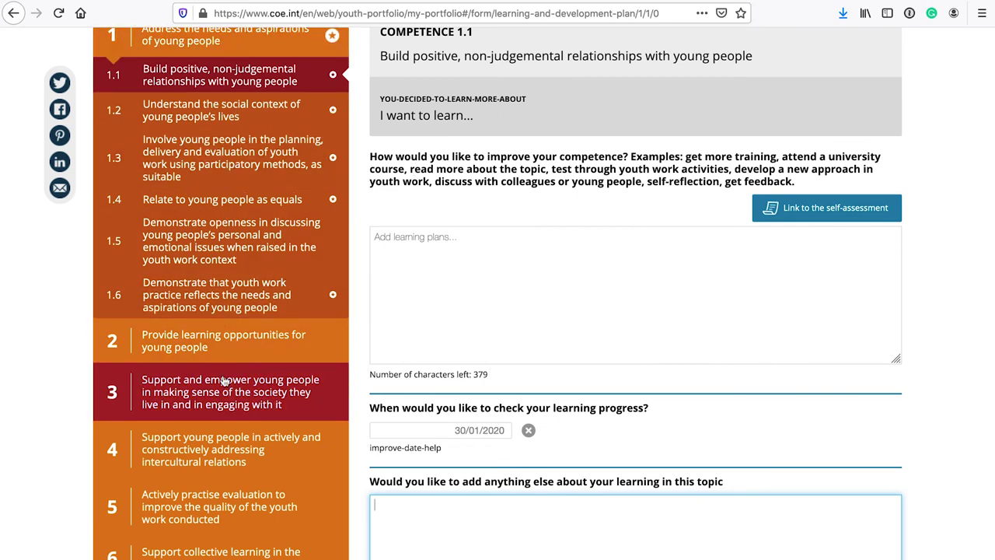
scroll(223, 381, "down", 2)
Step: Check function 3's Competence 3.1 learning plan, then return to My Portfolio
left_click(223, 325)
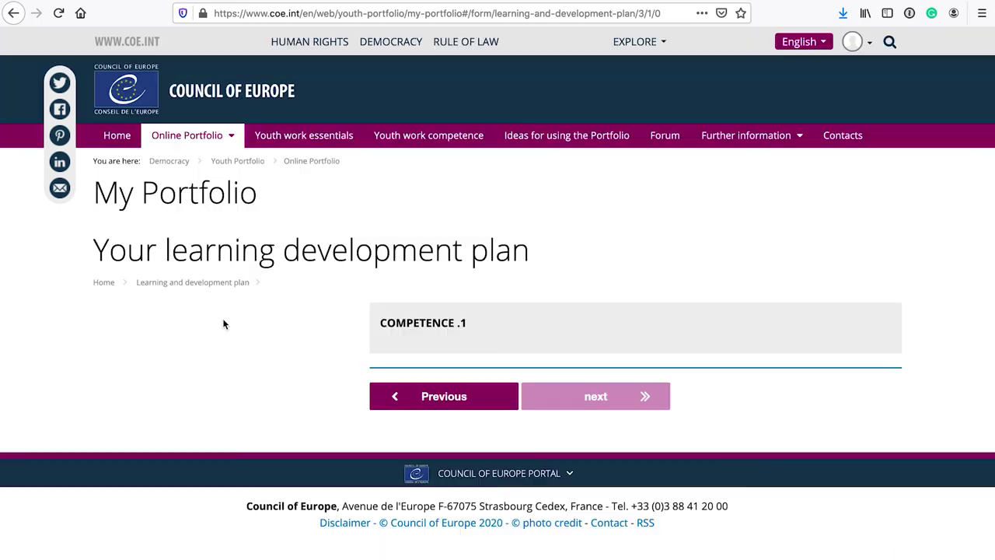
scroll(224, 325, "down", 5)
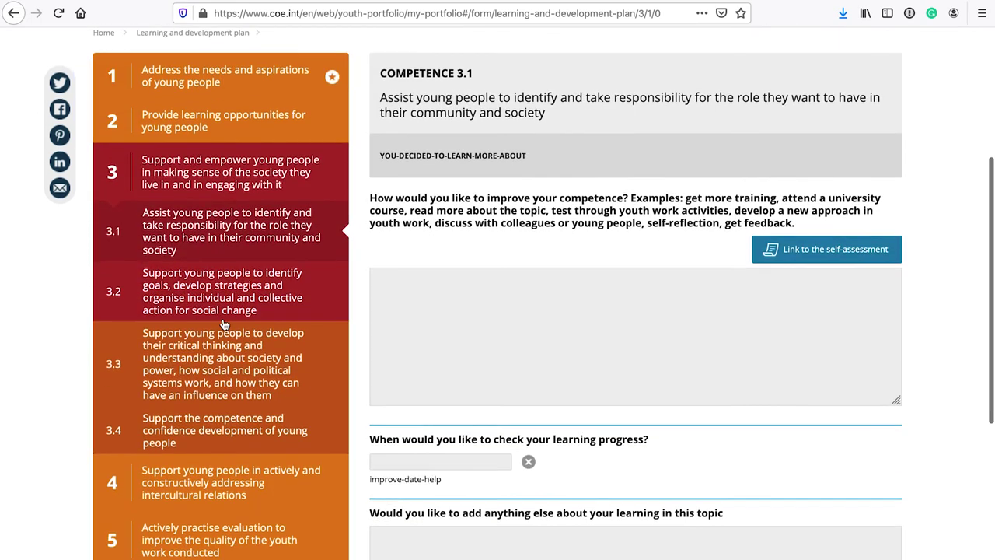
scroll(223, 323, "down", 5)
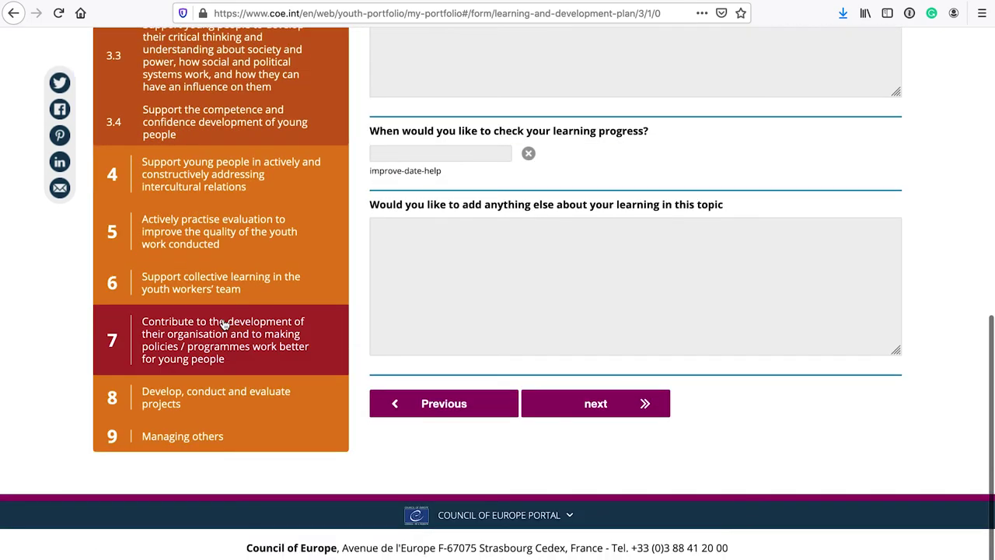
scroll(223, 325, "up", 10)
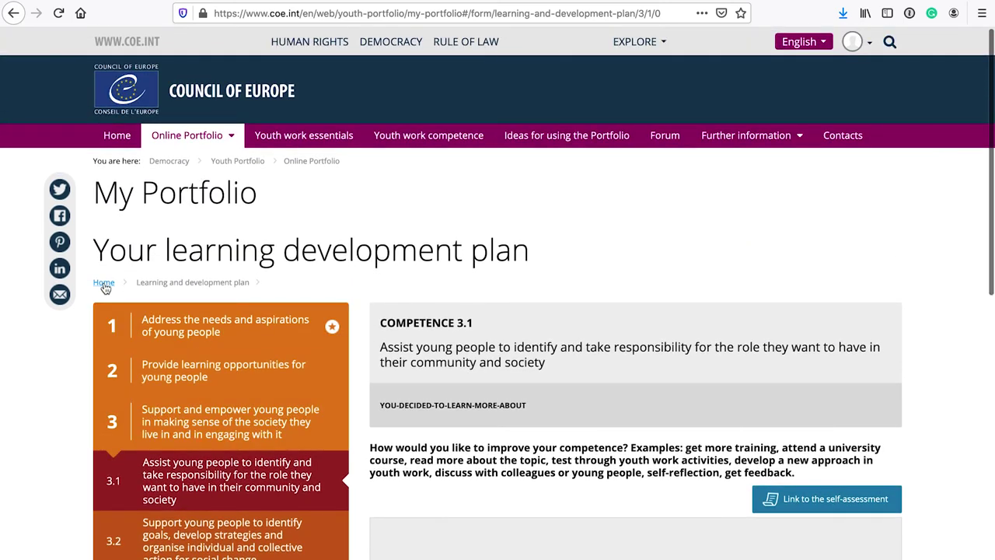
left_click(104, 283)
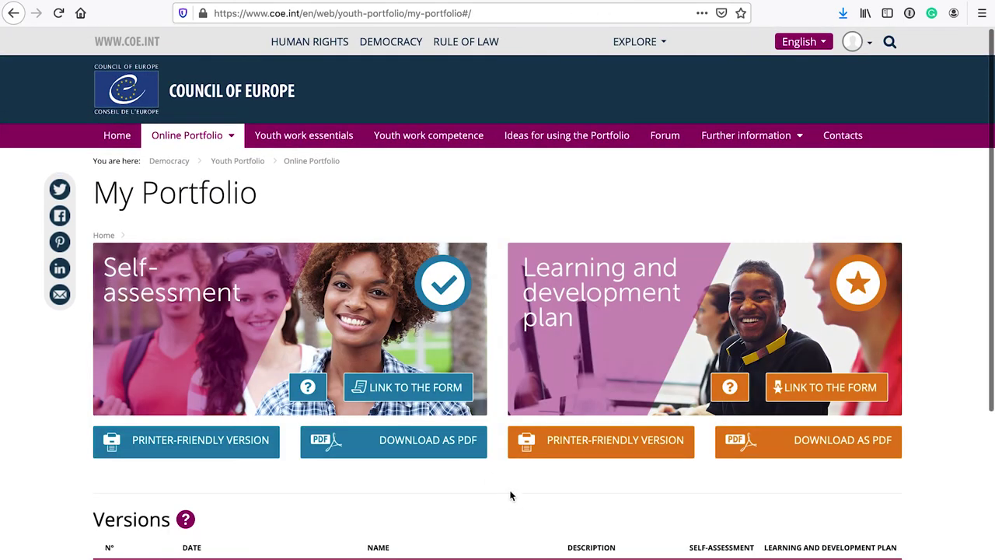
scroll(510, 495, "down", 3)
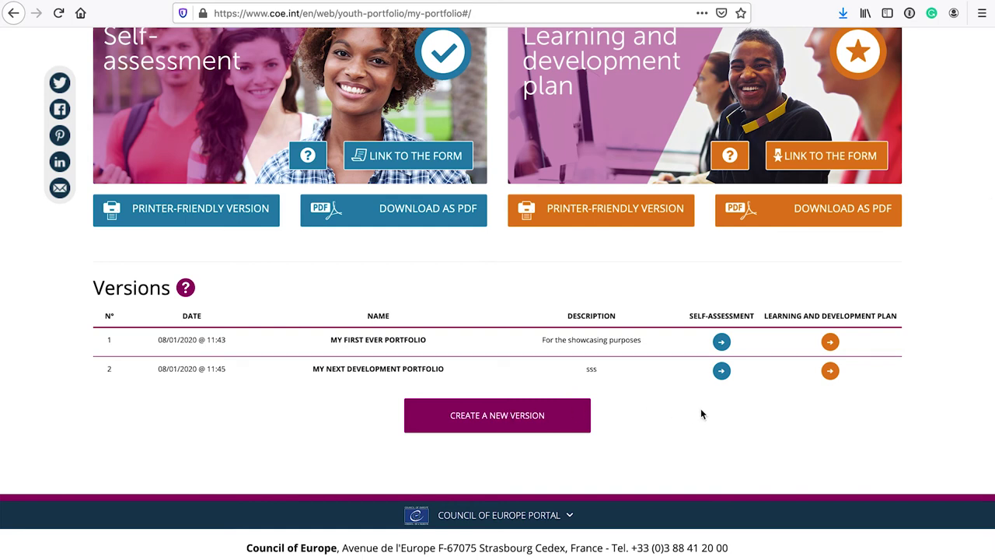
left_click(722, 341)
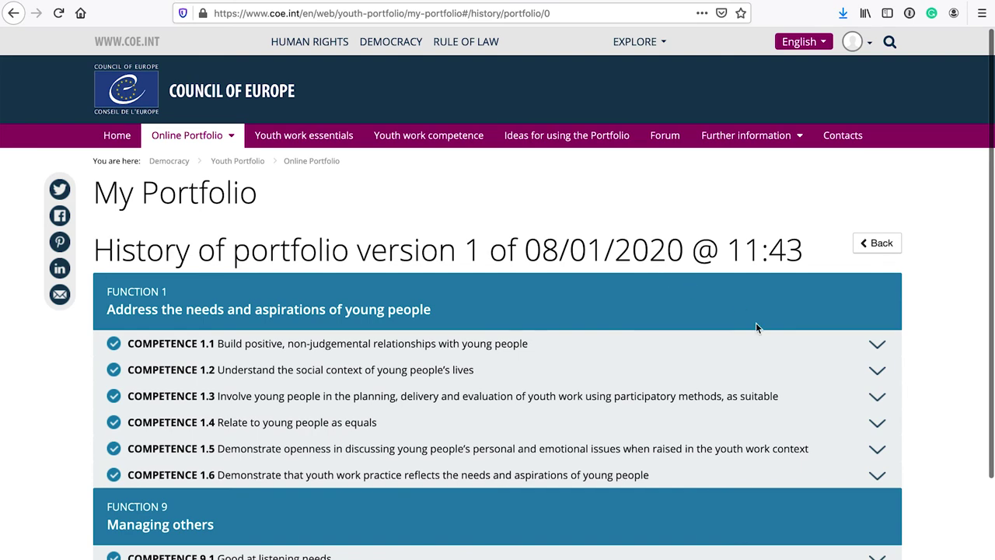
scroll(755, 325, "down", 1)
left_click(877, 290)
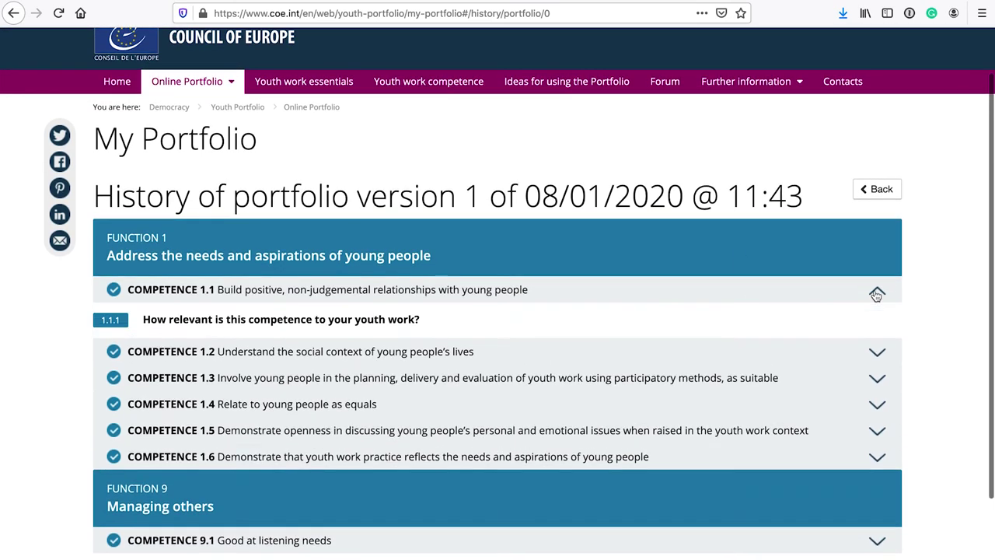
scroll(599, 345, "down", 5)
scroll(599, 345, "down", 2)
scroll(599, 347, "up", 6)
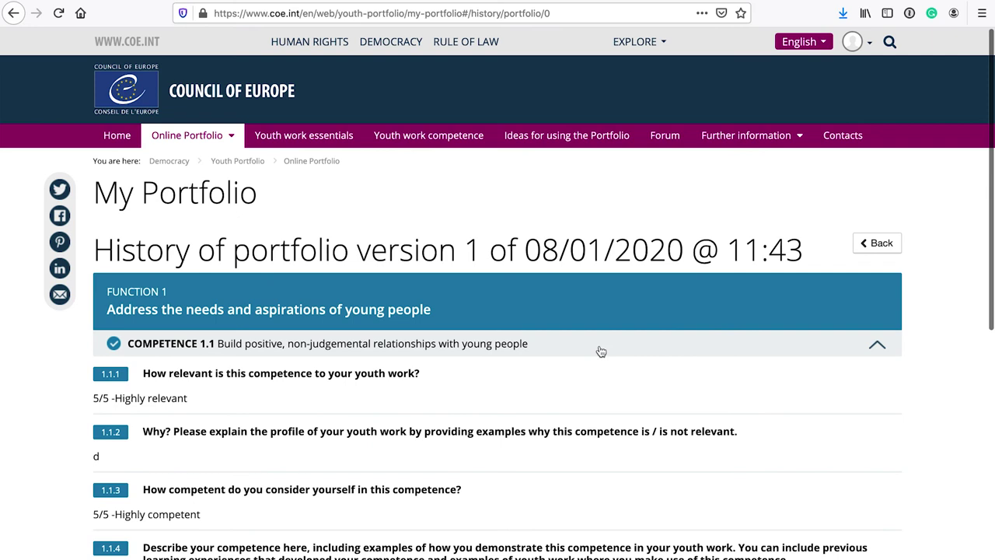
left_click(879, 244)
scroll(933, 532, "down", 3)
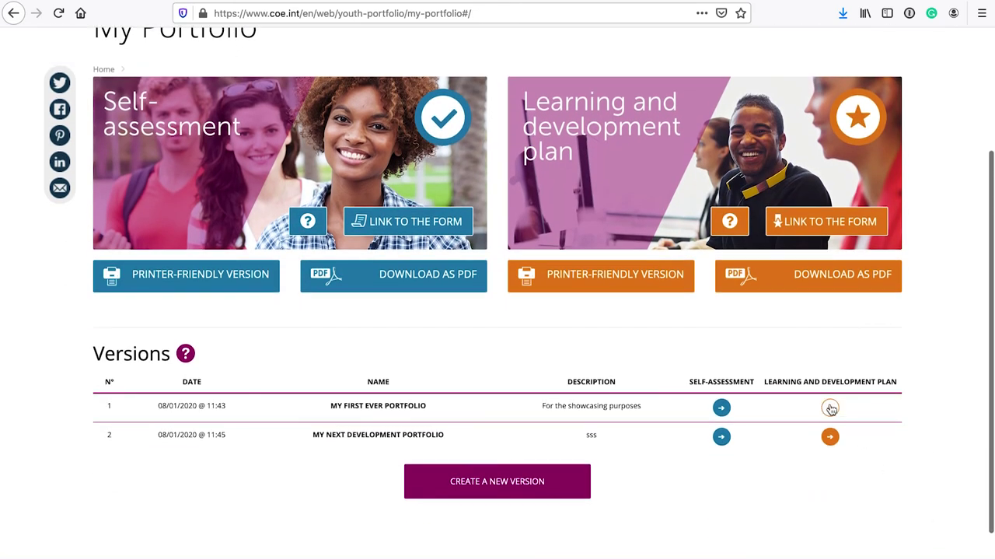
Step: Review the learning plan histories of versions 1 and 2, expanding Competence 1.1 in version 2
left_click(830, 406)
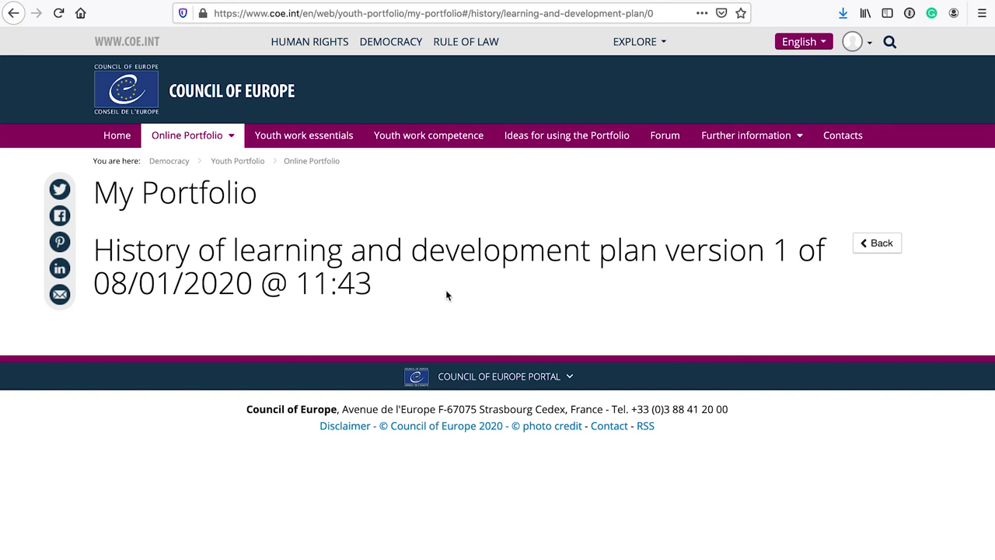
left_click(887, 248)
scroll(924, 402, "down", 3)
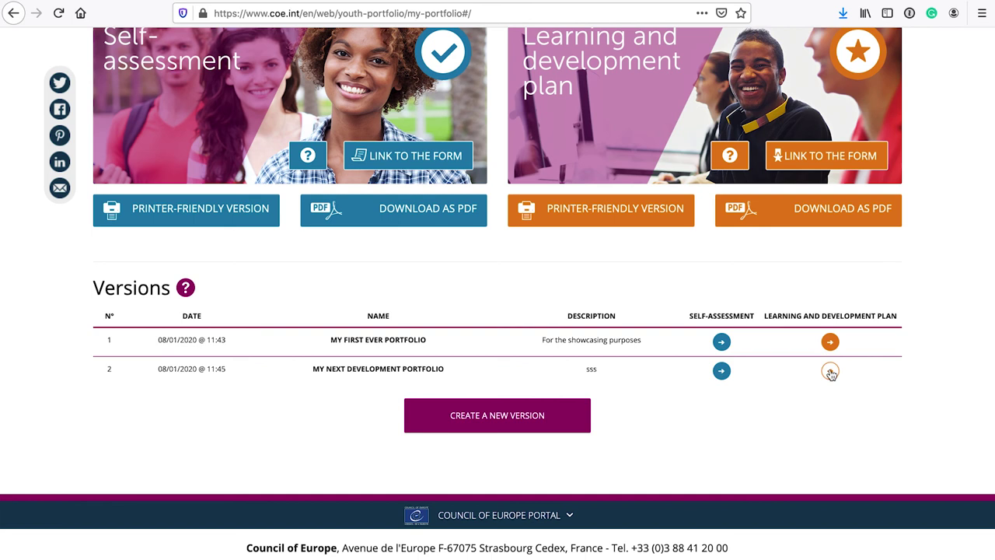
left_click(830, 372)
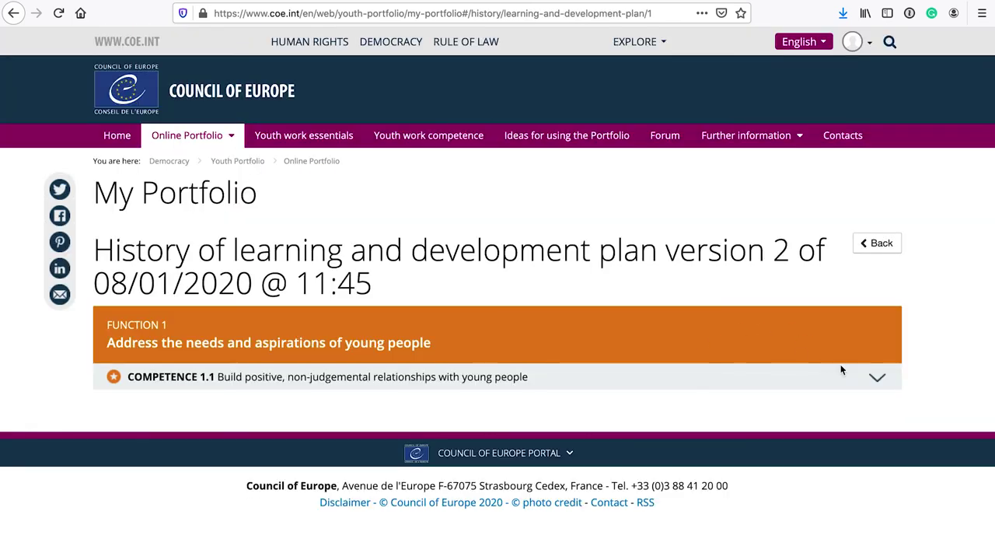
left_click(875, 378)
scroll(870, 381, "down", 2)
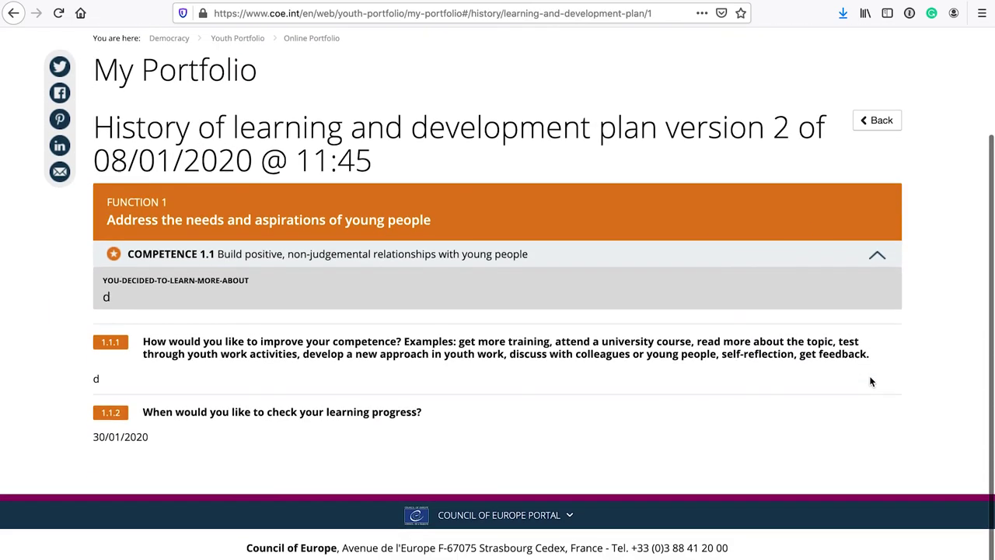
left_click(876, 121)
Step: Show the Further information list: References, Glossary and Acknowledgements
scroll(589, 454, "down", 2)
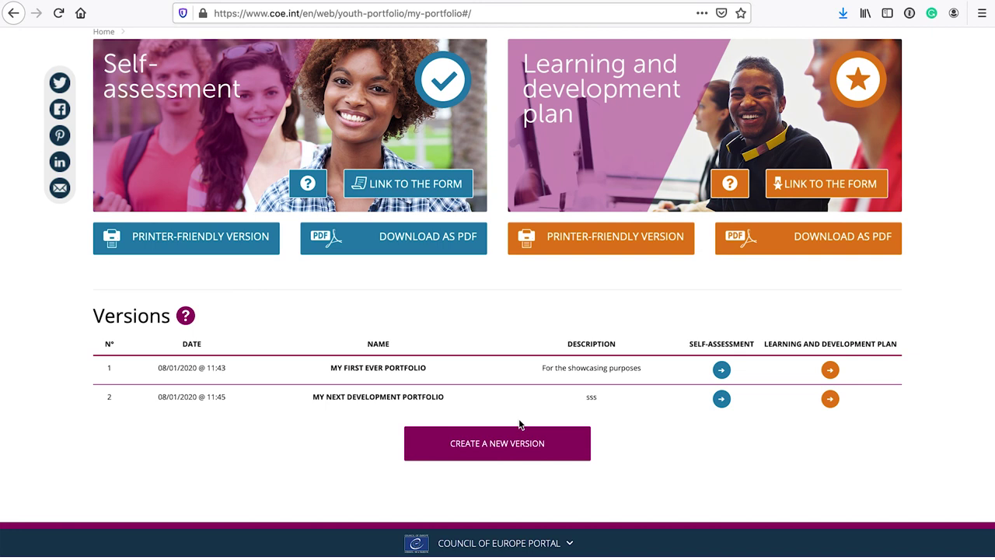
scroll(519, 424, "up", 3)
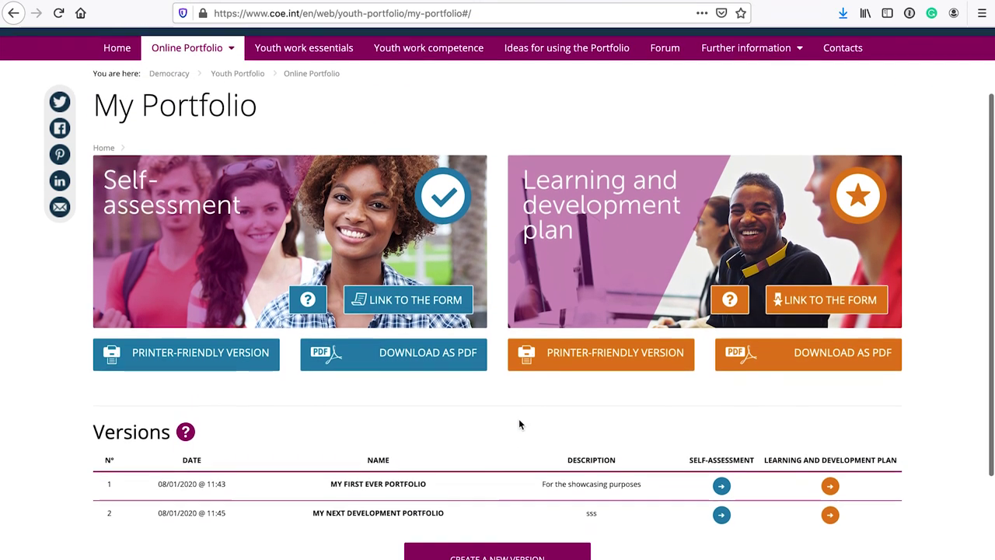
scroll(519, 423, "up", 2)
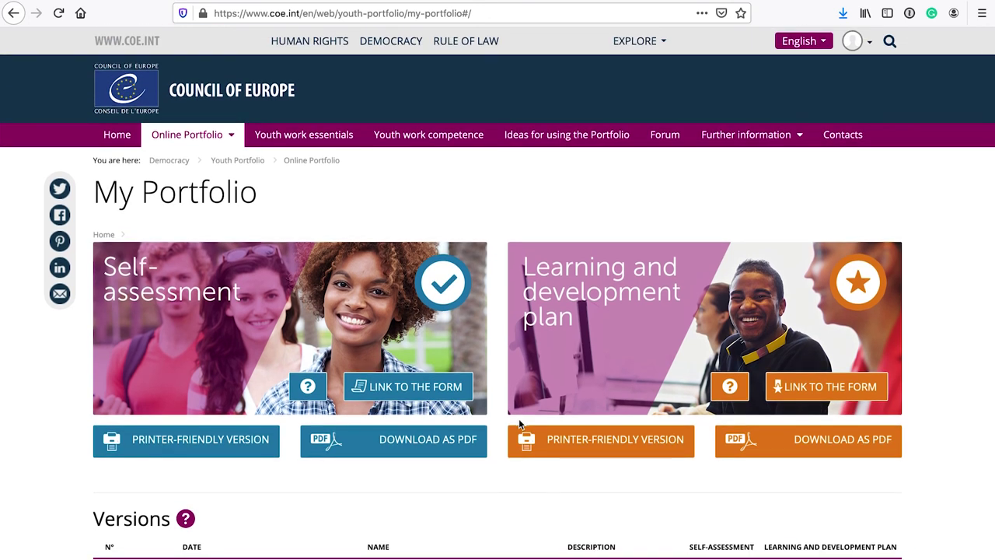
left_click(747, 134)
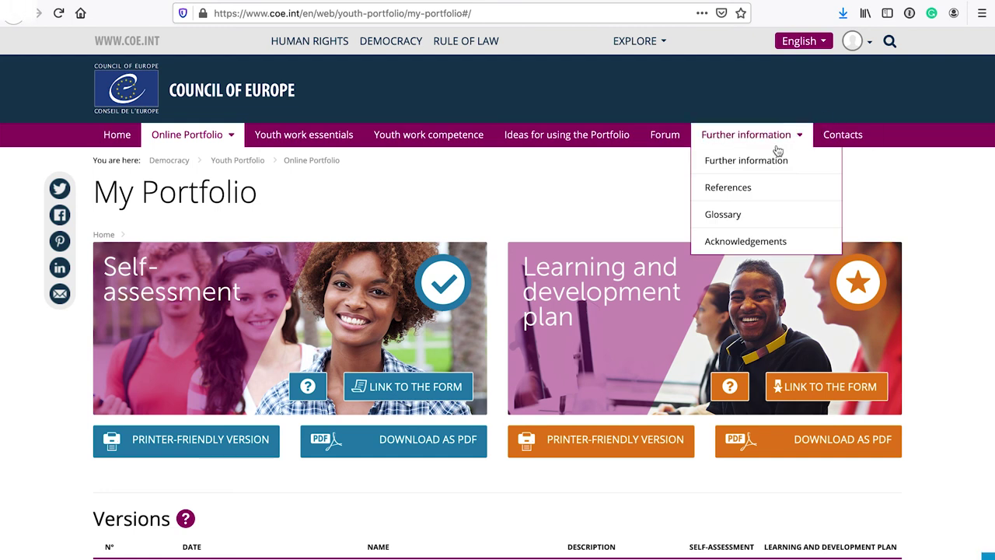